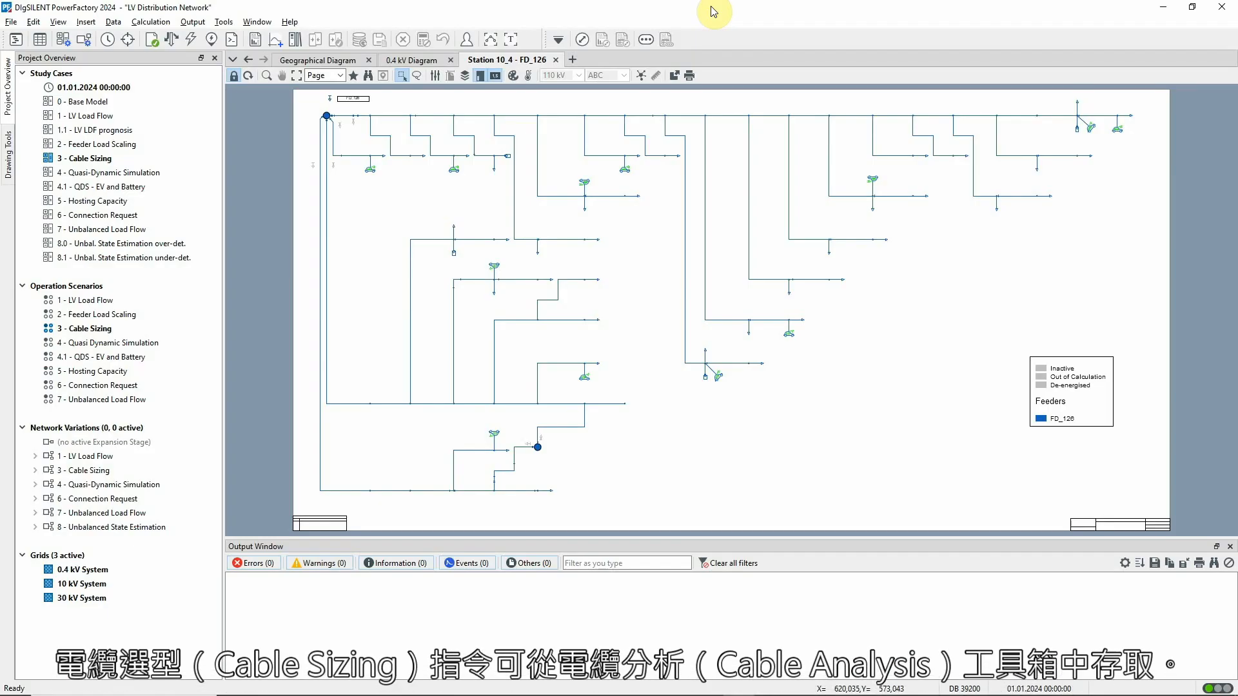
Run Cable Sizing for feeder FD_126 in Verification mode after checking the thermal and voltage limit settings.
left_click(583, 40)
left_click_drag(686, 173, 501, 201)
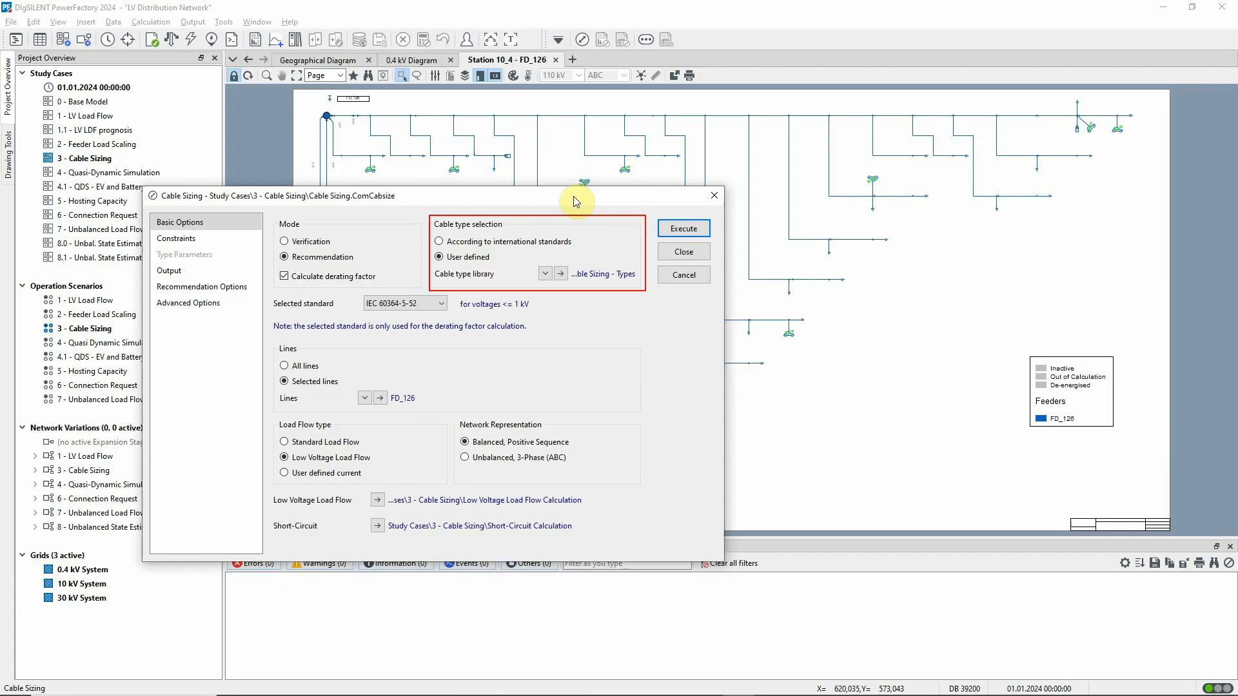
left_click(288, 242)
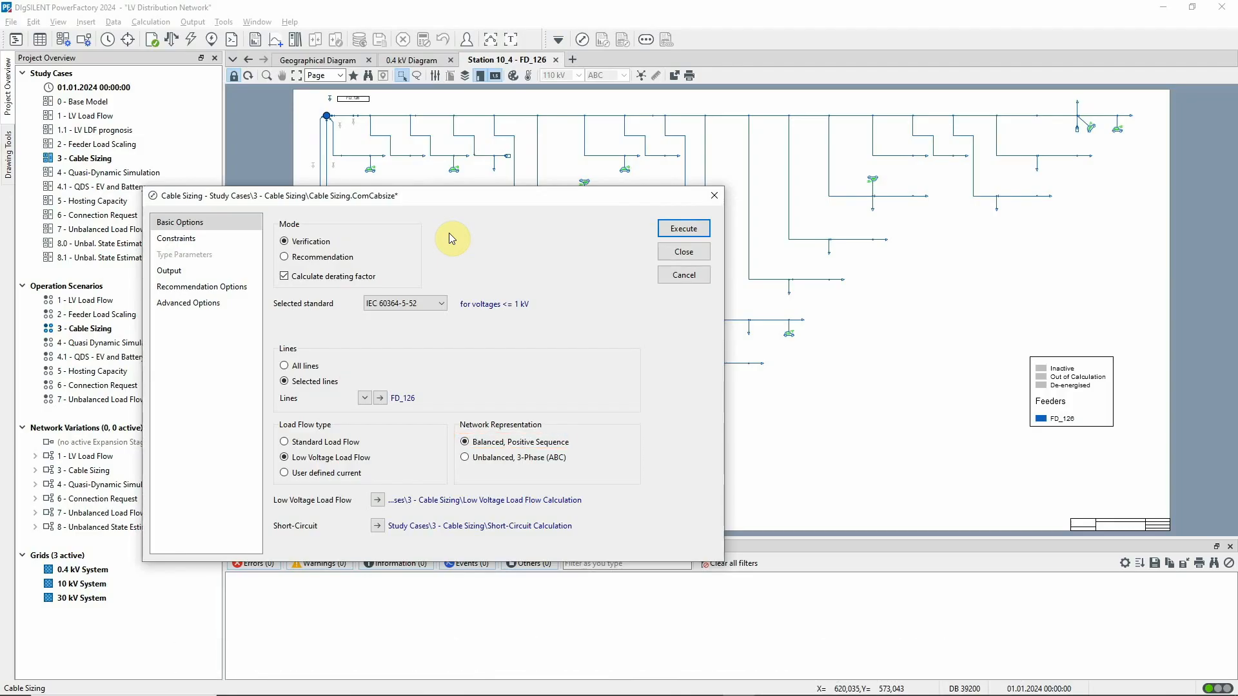
left_click(179, 240)
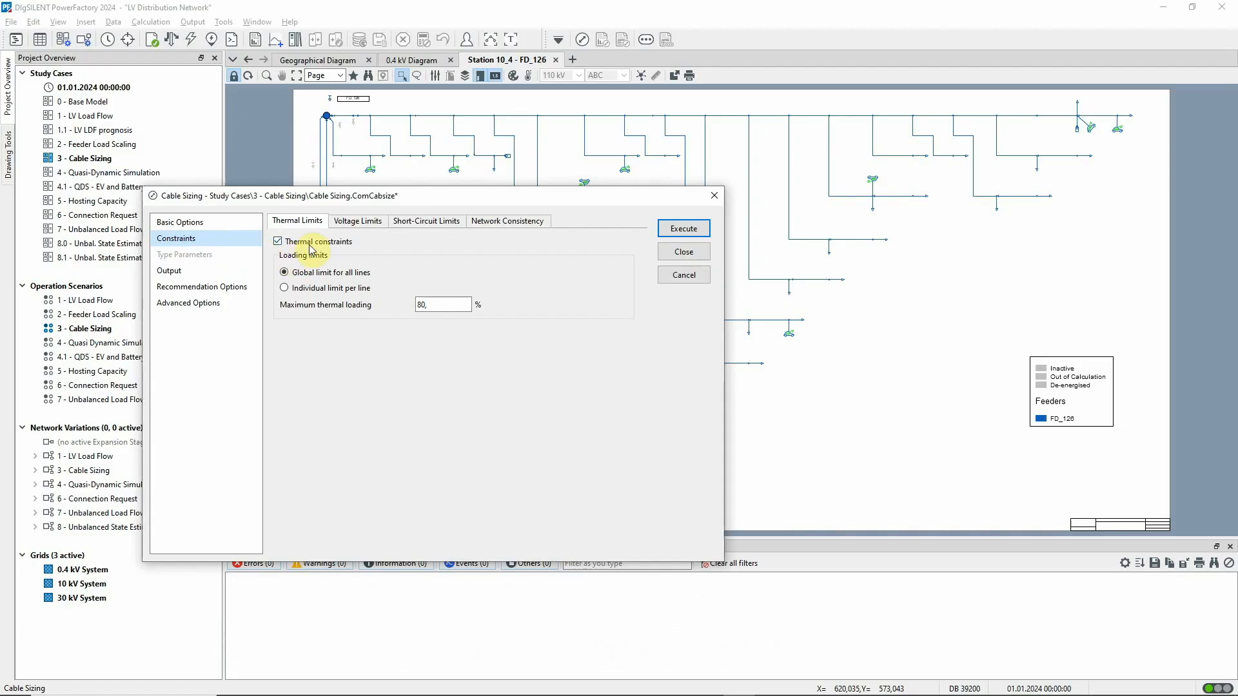
left_click(357, 221)
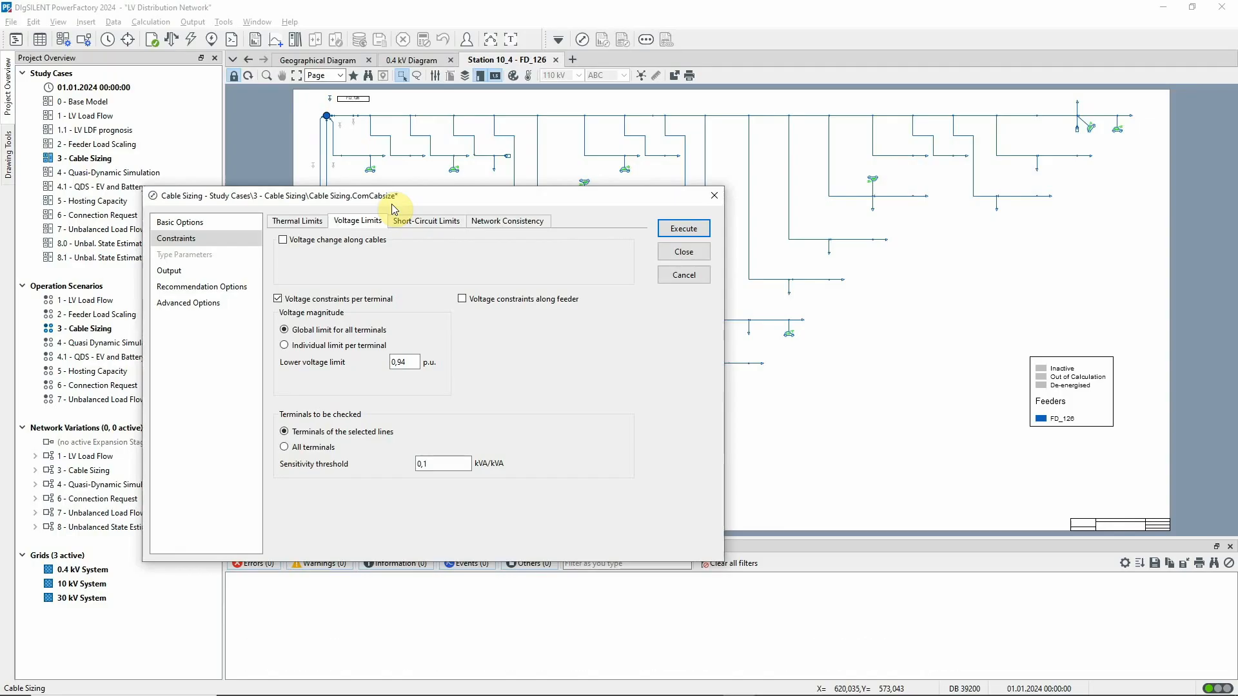
left_click(682, 229)
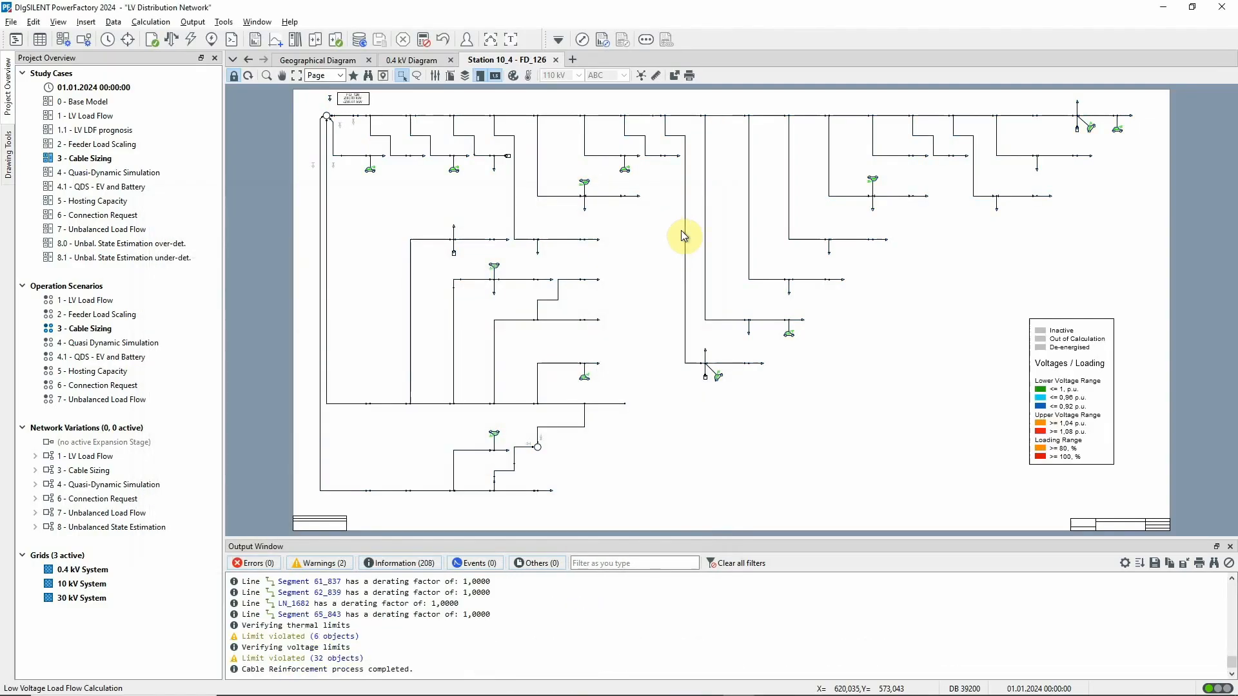
Examine the lines' derating factors and the thermal and voltage limit verification messages in the enlarged output window.
left_click(507, 42)
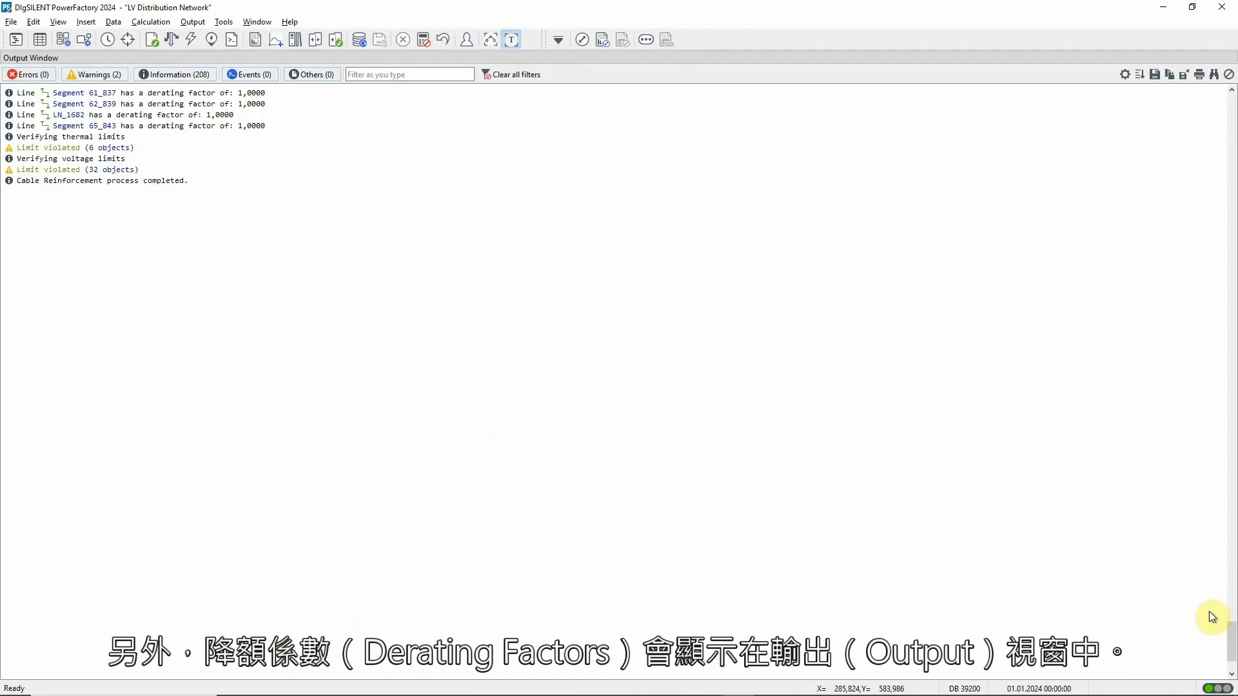
left_click_drag(1234, 644, 1233, 609)
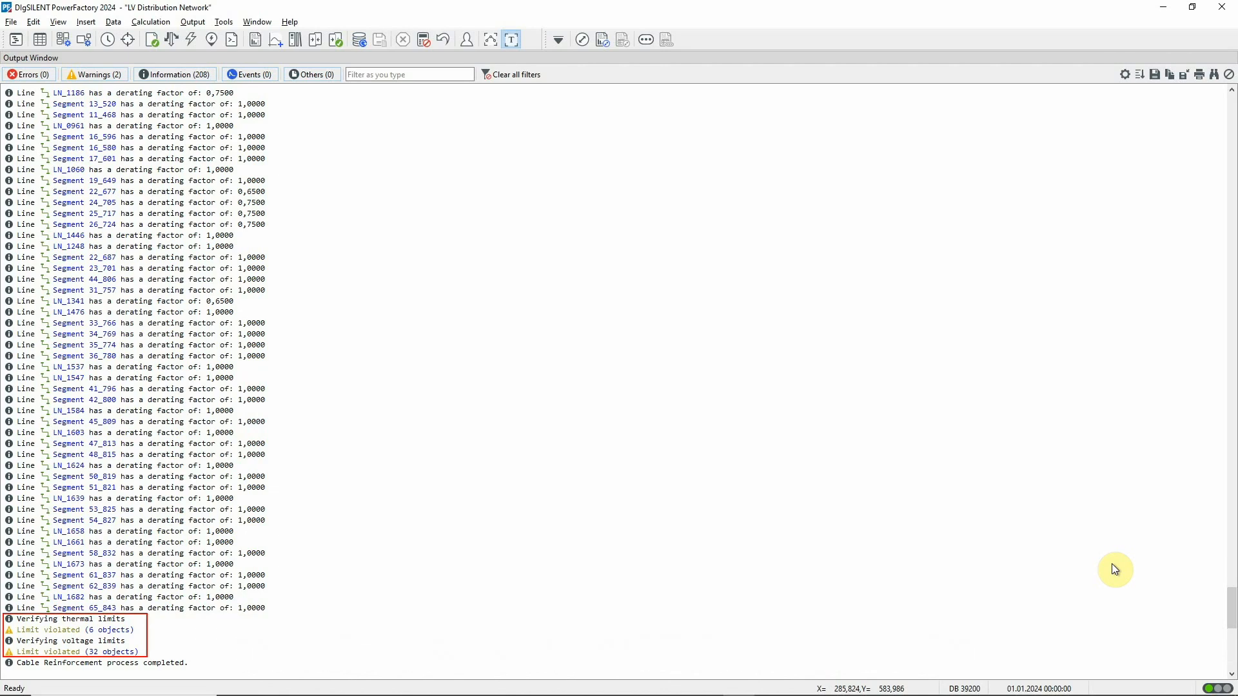
left_click(511, 40)
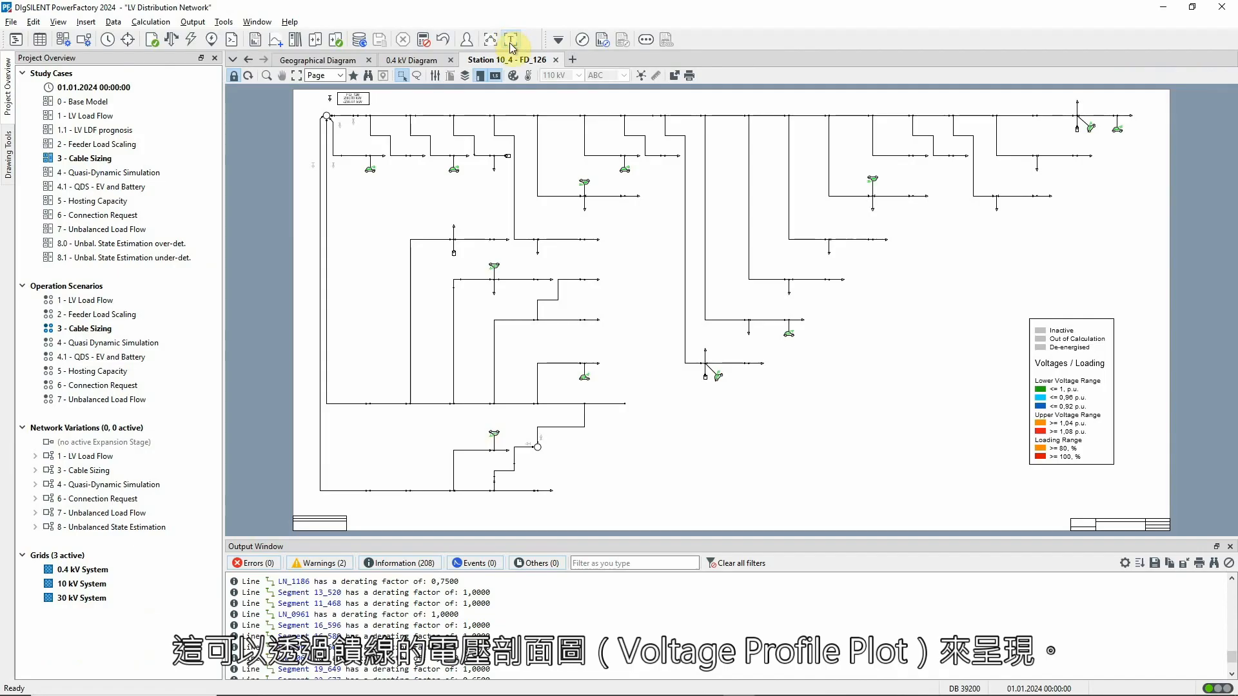
Find feeder FD_126 in the Network Model Manager and create its voltage profile plot, leaving the plot unobstructed.
left_click(40, 39)
left_click(245, 330)
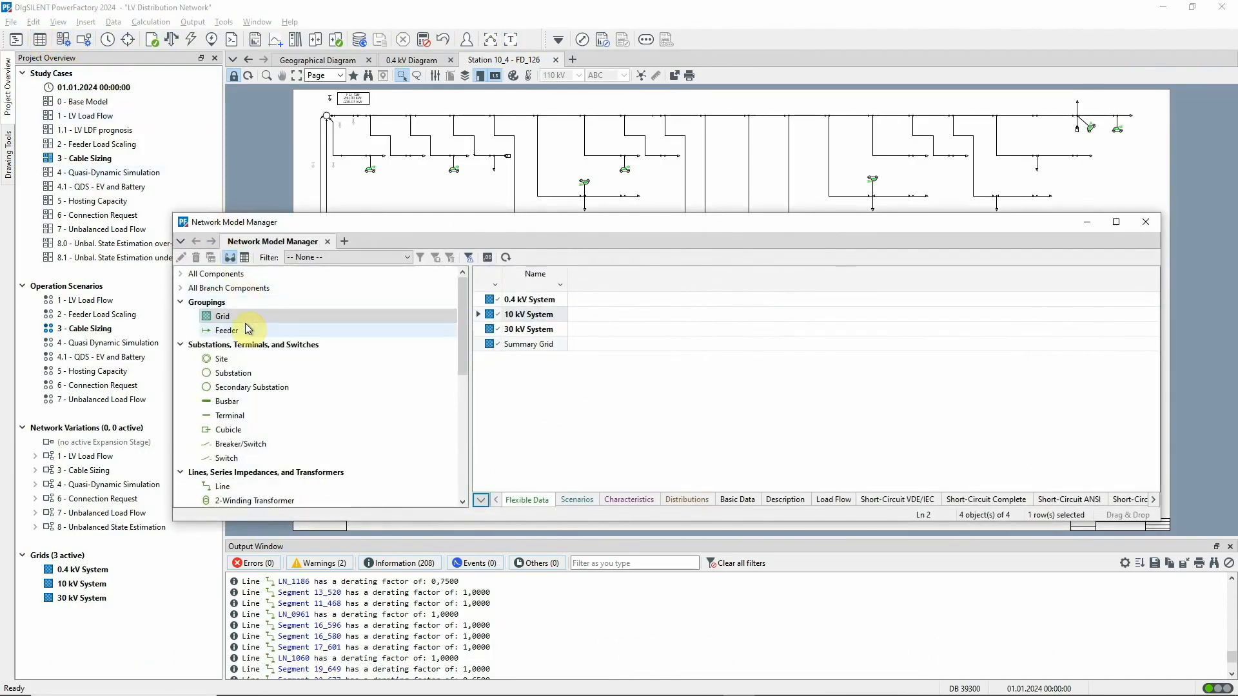
left_click(1155, 387)
left_click(1154, 387)
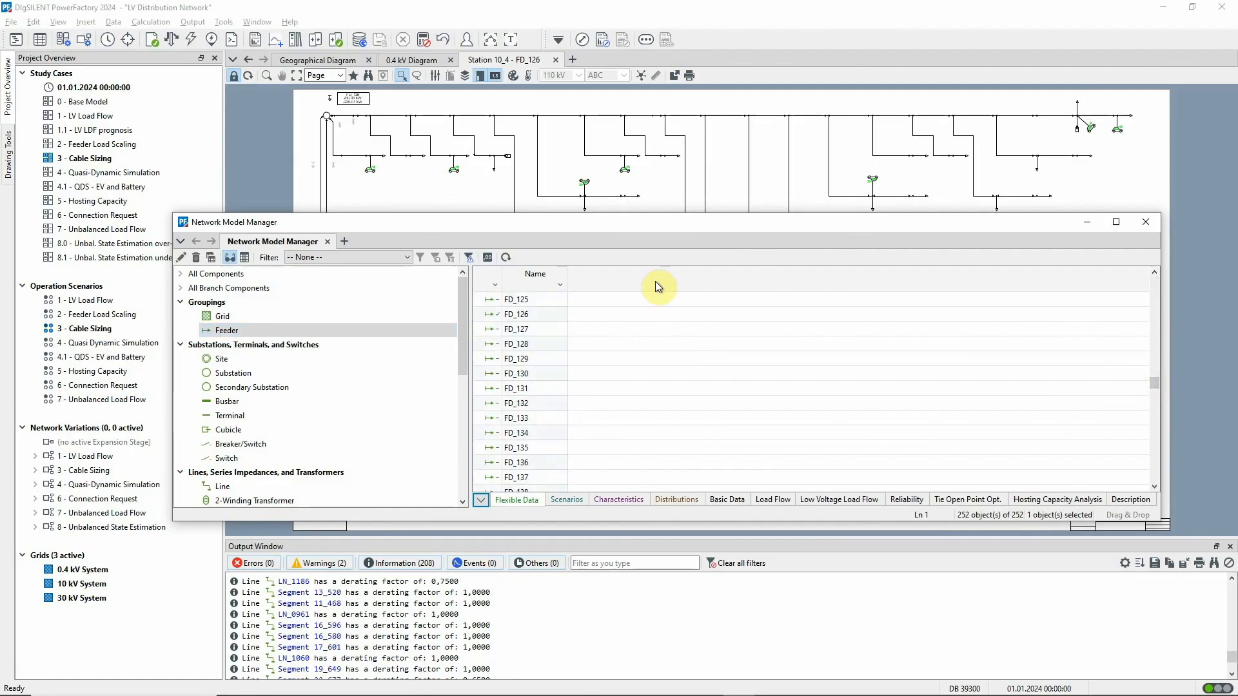
right_click(491, 317)
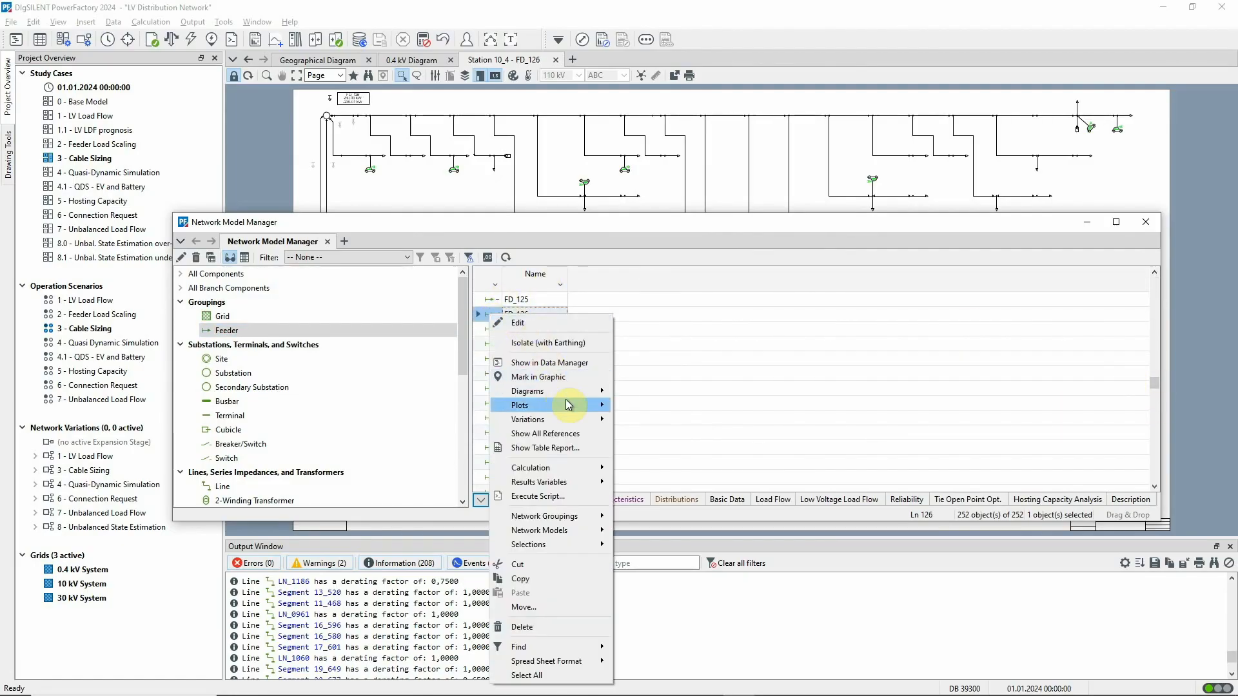
mouse_move(571, 400)
left_click(651, 406)
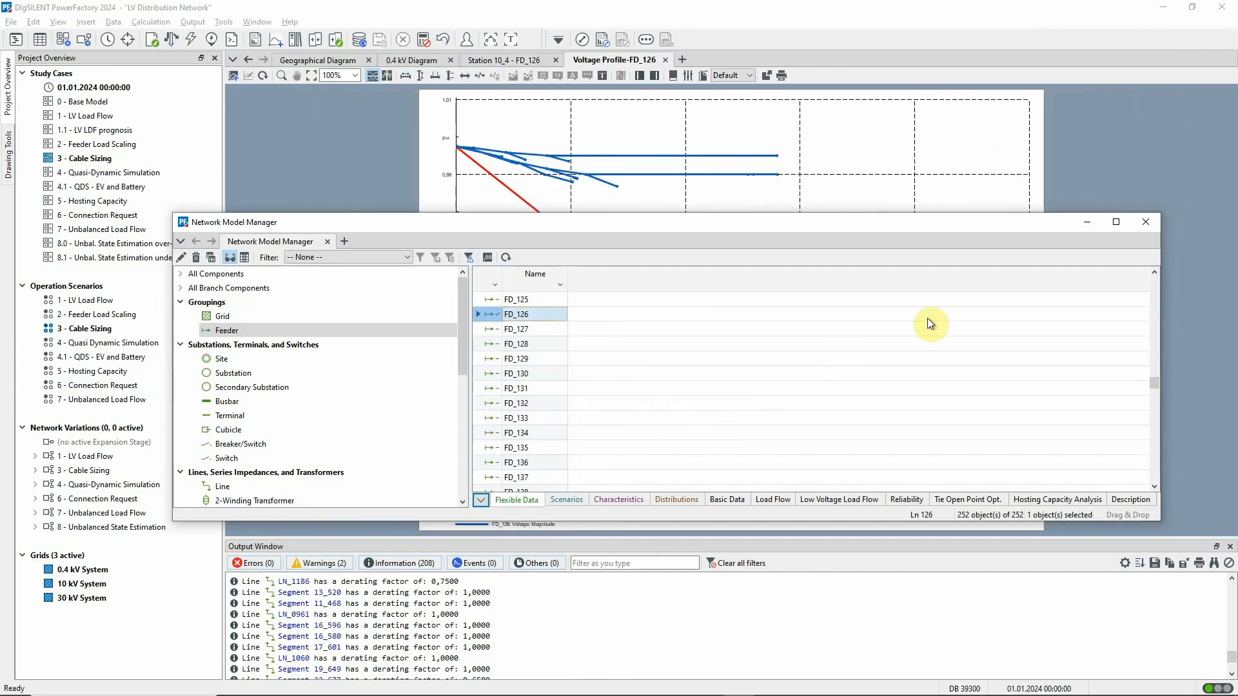
left_click(1087, 226)
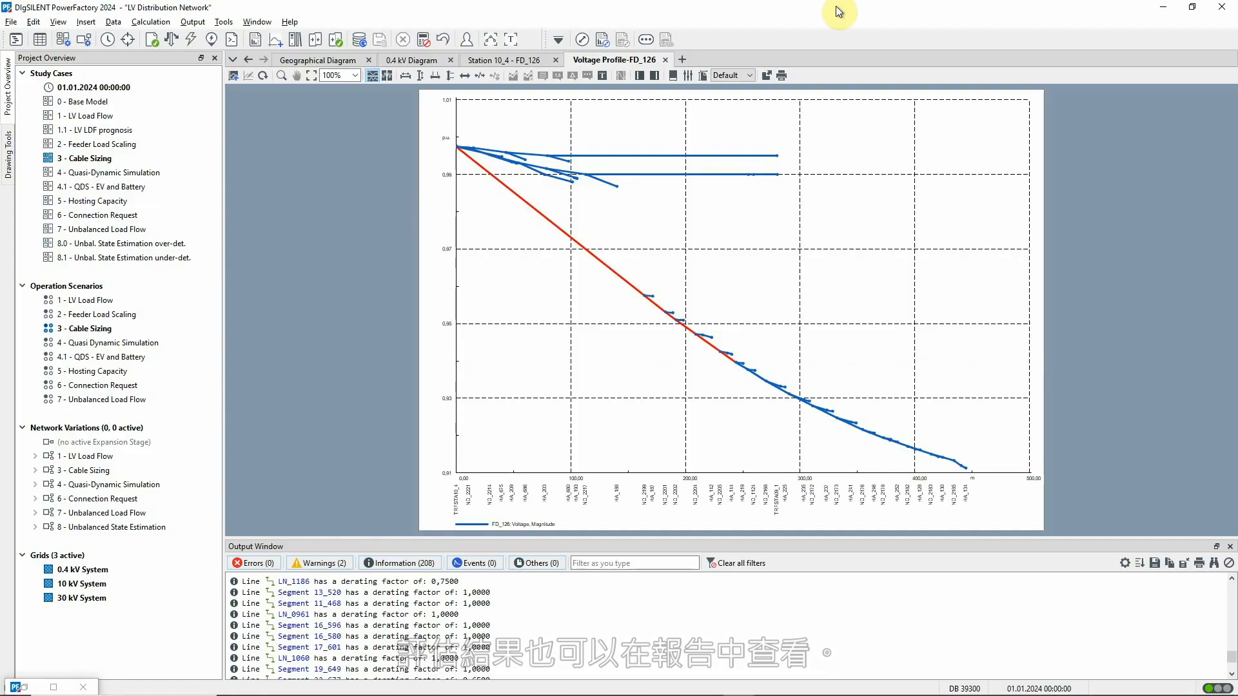
Generate the Cable Verification report and review its thermal and voltage constraint tables.
left_click(601, 40)
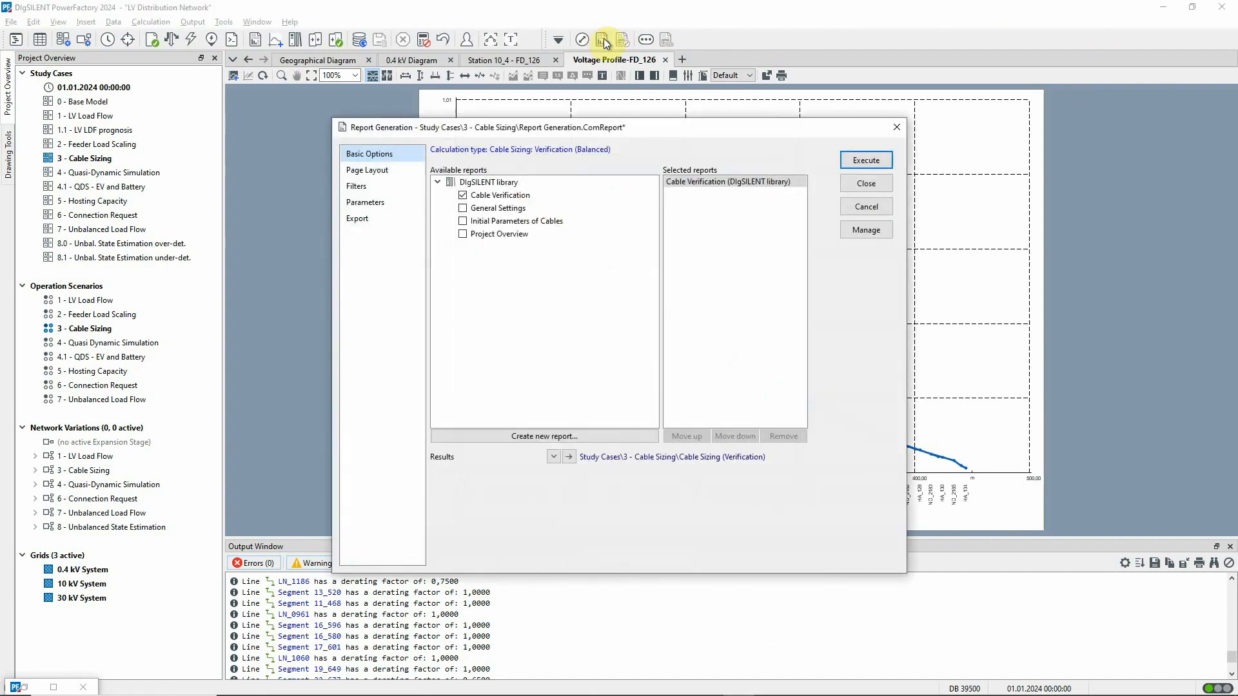
left_click(863, 161)
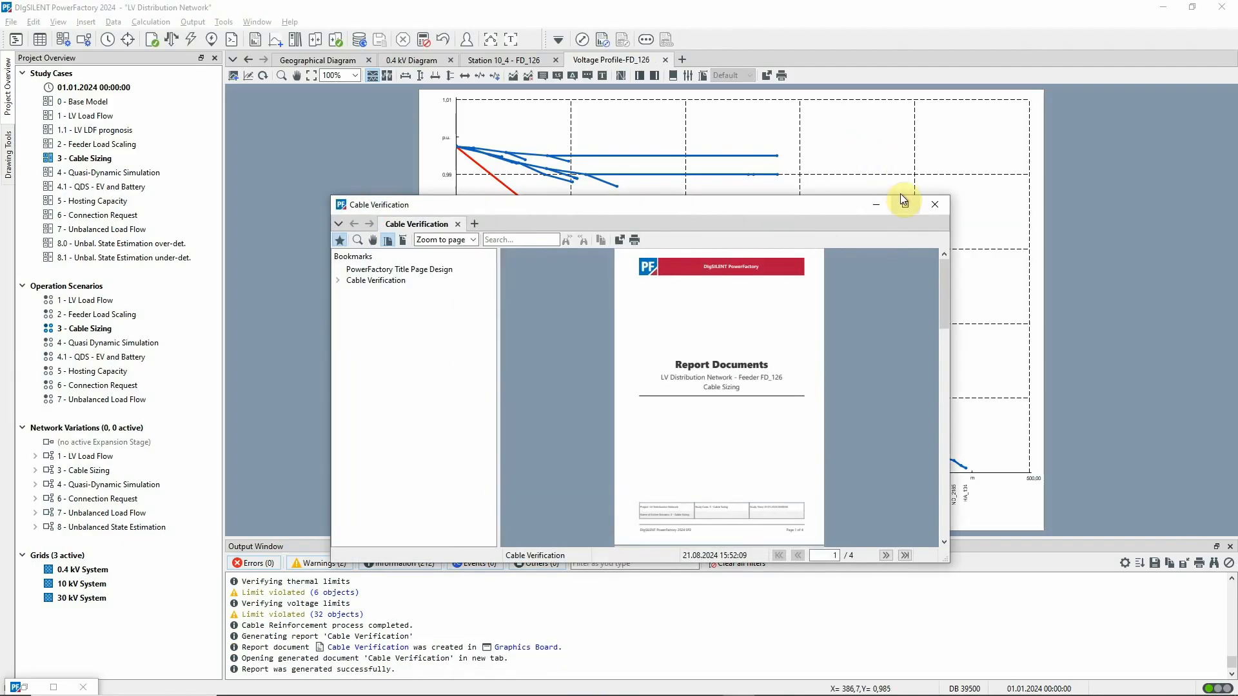
left_click(903, 202)
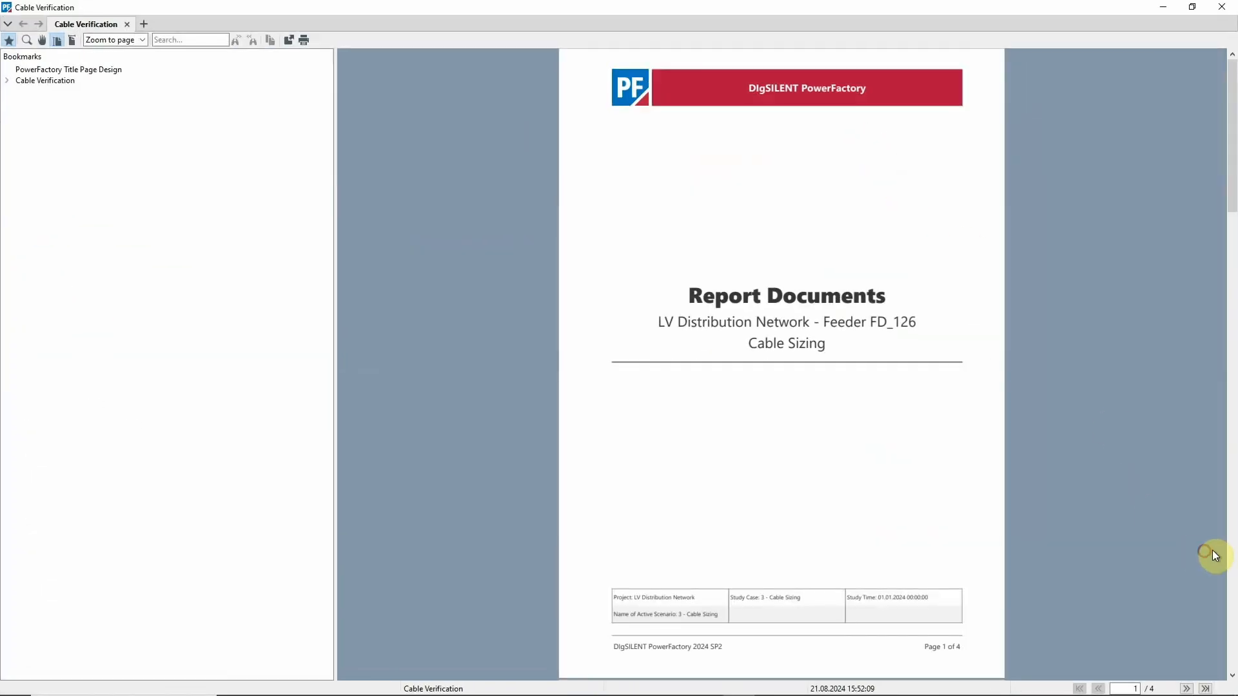
left_click(1230, 557)
left_click(1230, 558)
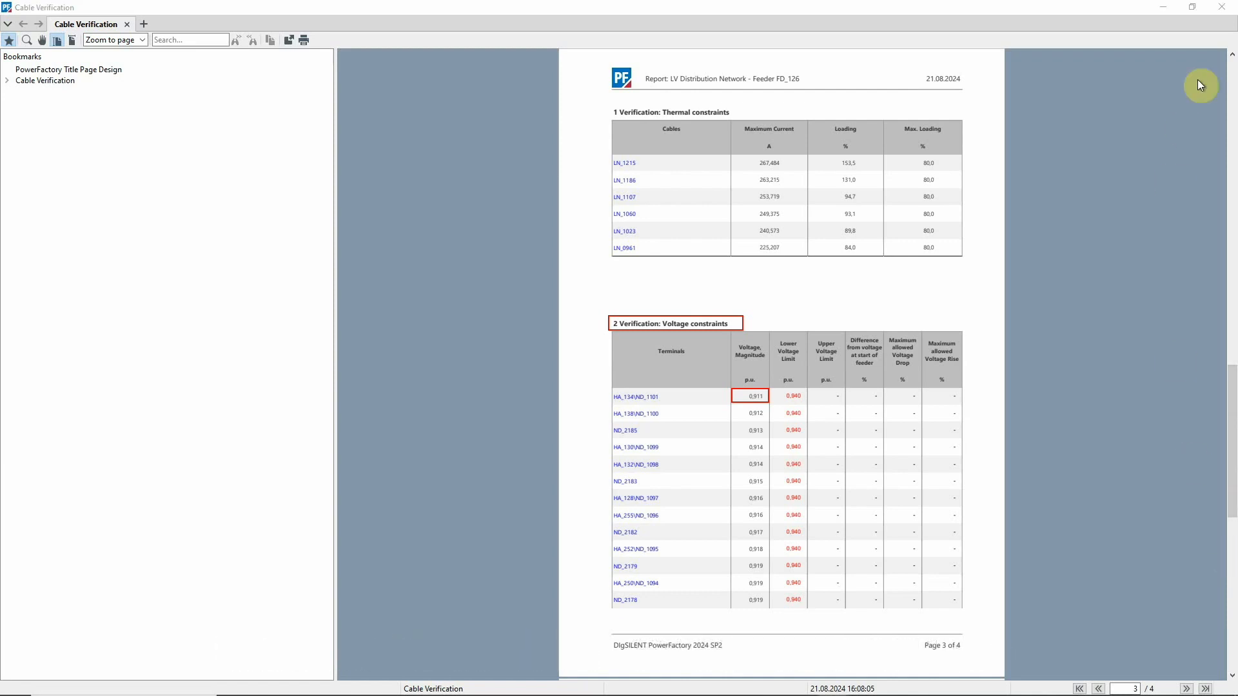
left_click(1222, 7)
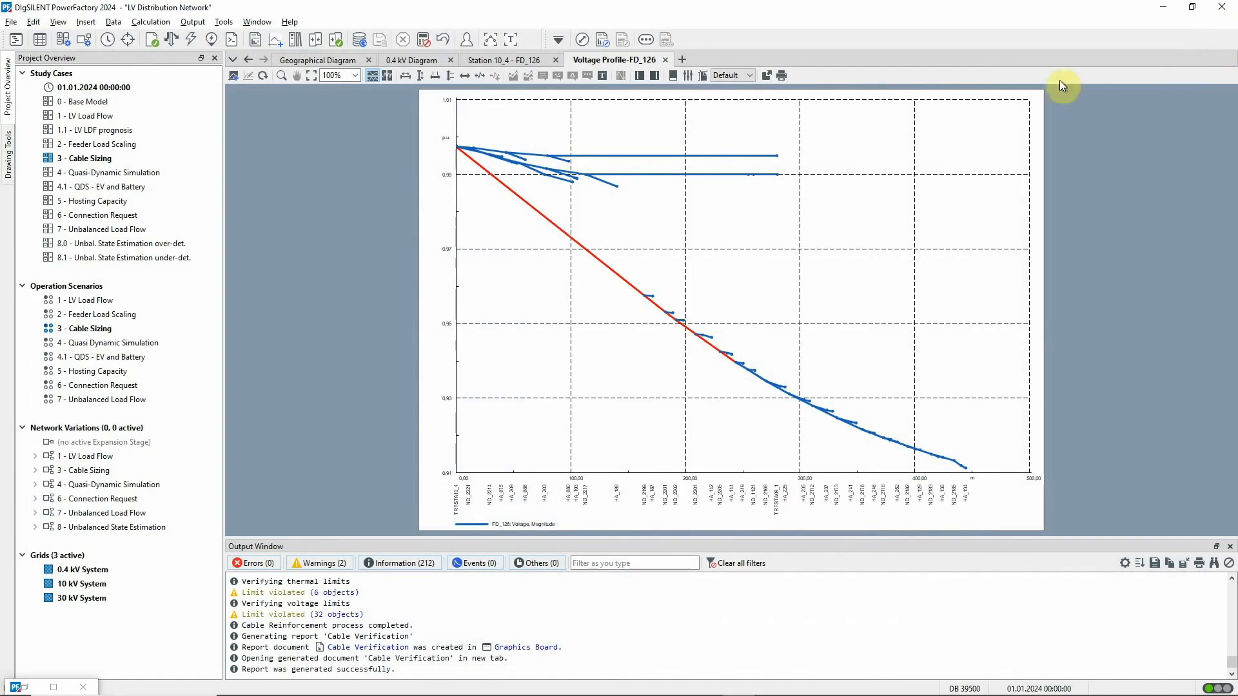
Return to the Station 10_4 - FD_126 diagram and set the Cable Sizing mode to Recommendation.
left_click(505, 61)
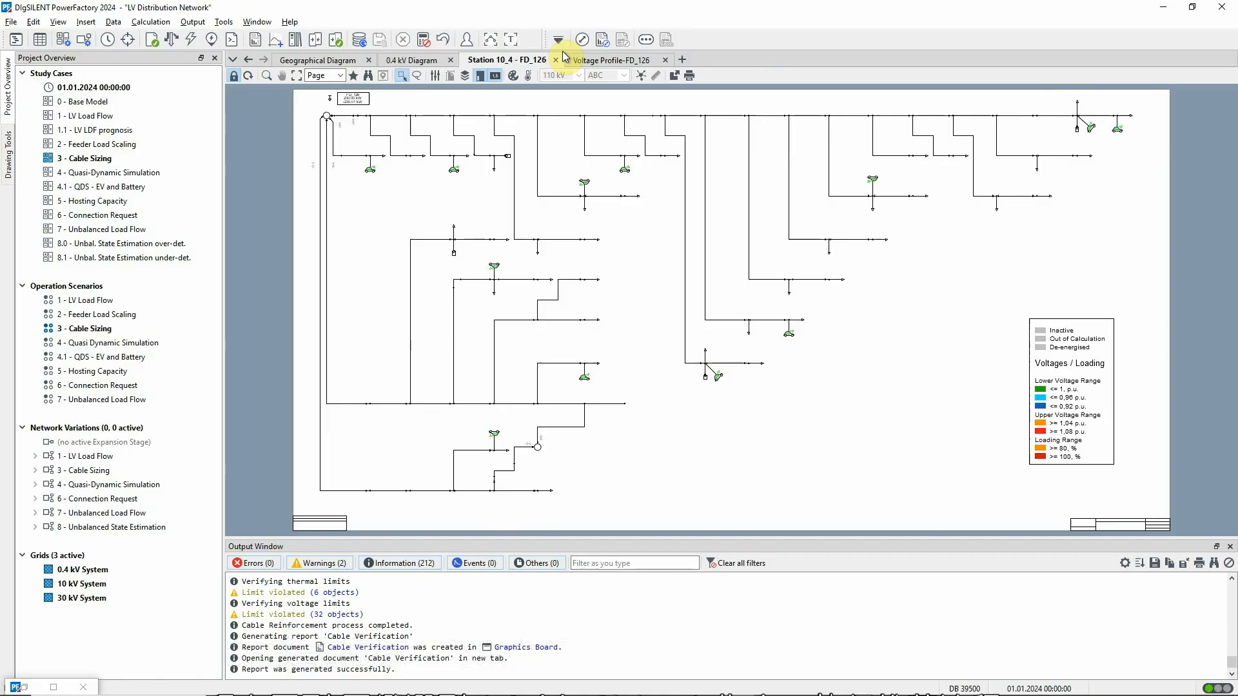
left_click(582, 40)
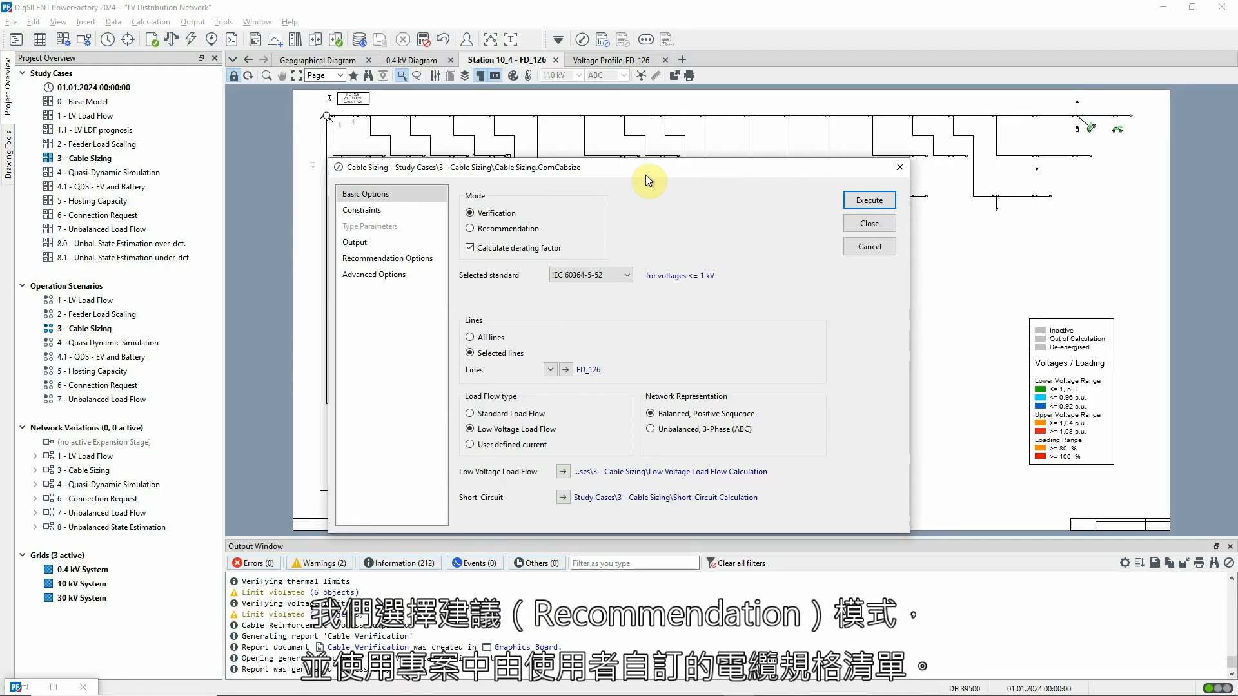
left_click(469, 230)
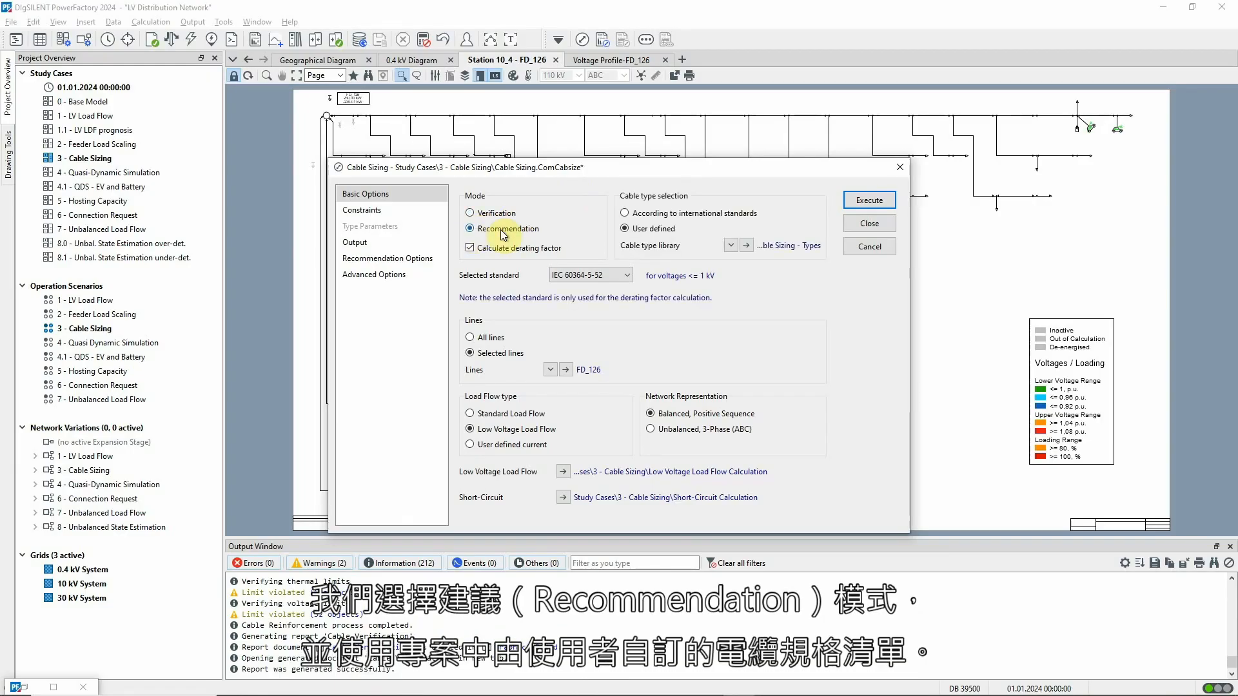
Inspect the basic data and the cable sizing costs of the cable types in the user-defined type library.
left_click(746, 246)
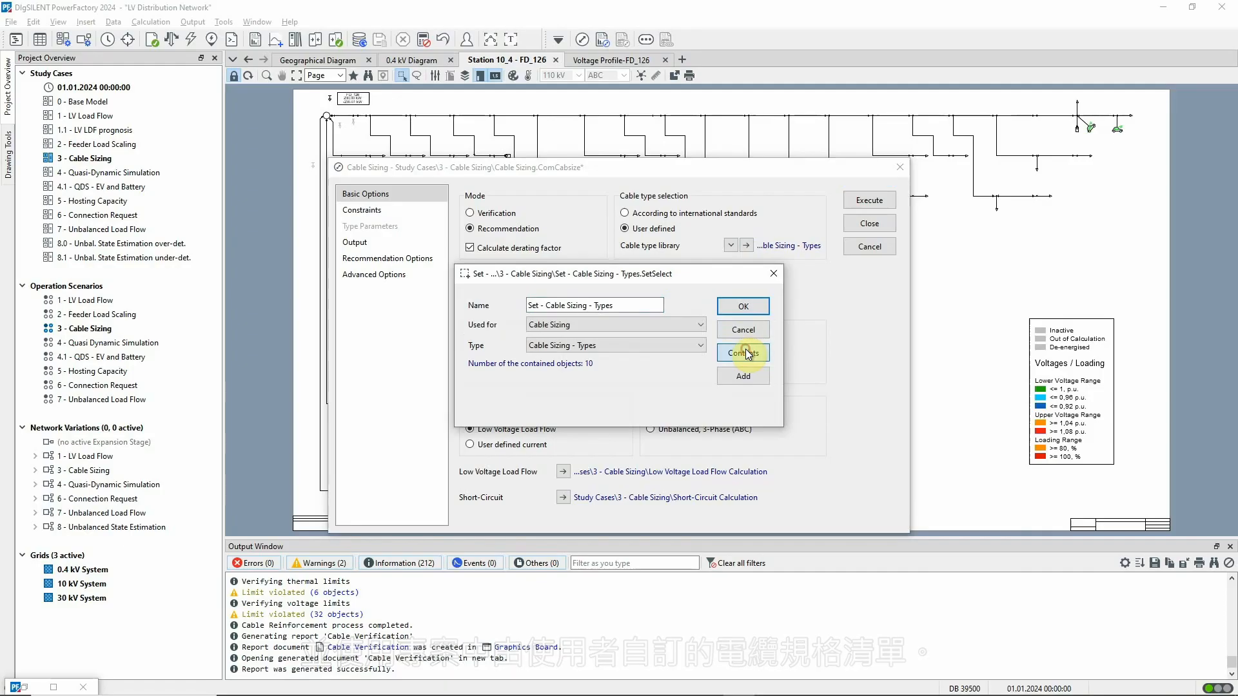
left_click(747, 353)
left_click(329, 141)
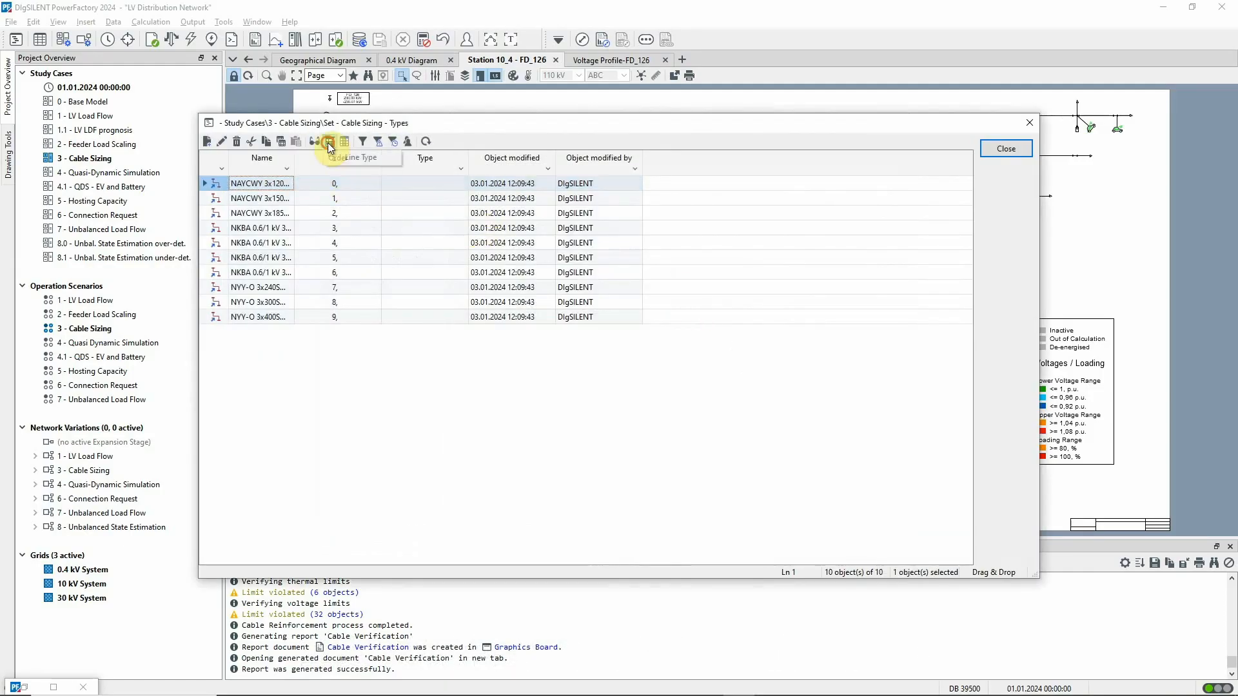
left_click(356, 167)
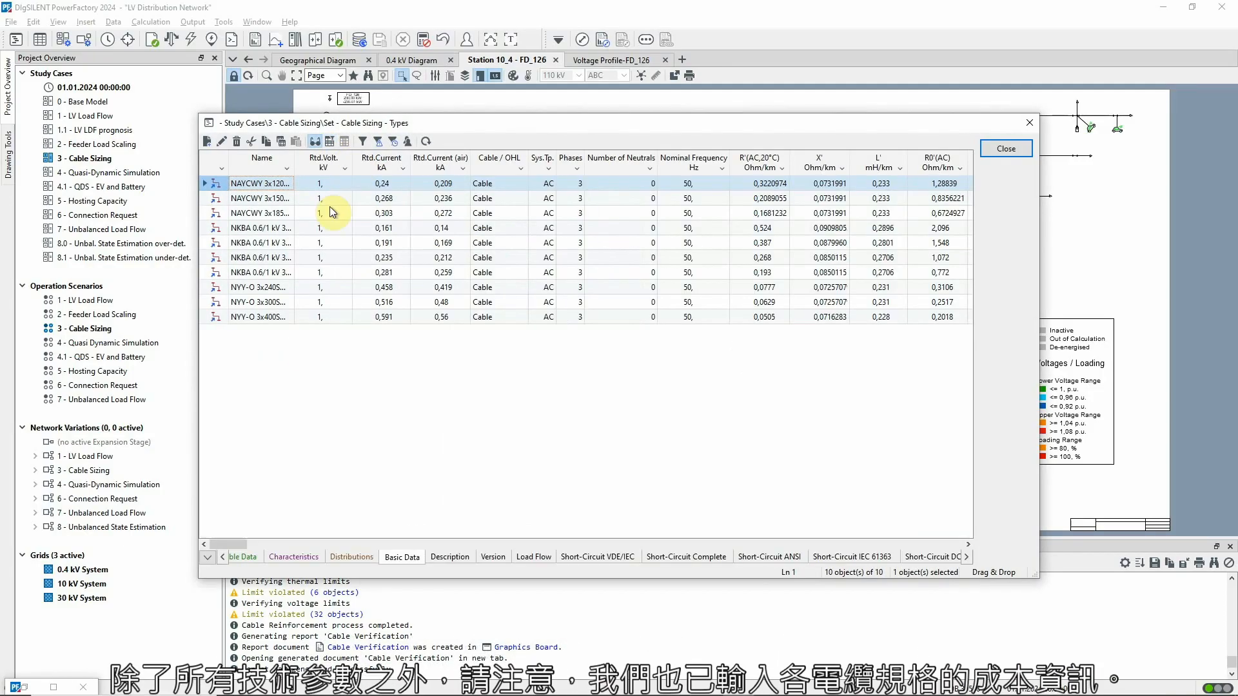
left_click(208, 556)
left_click(244, 475)
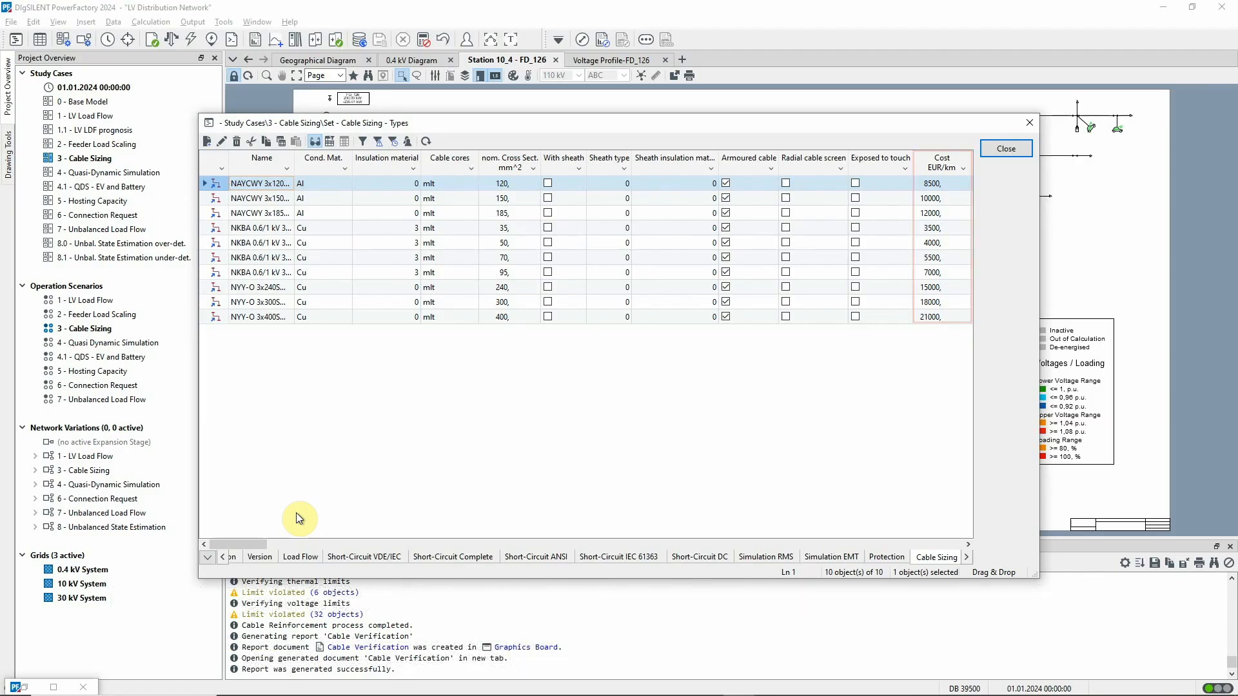
left_click(996, 149)
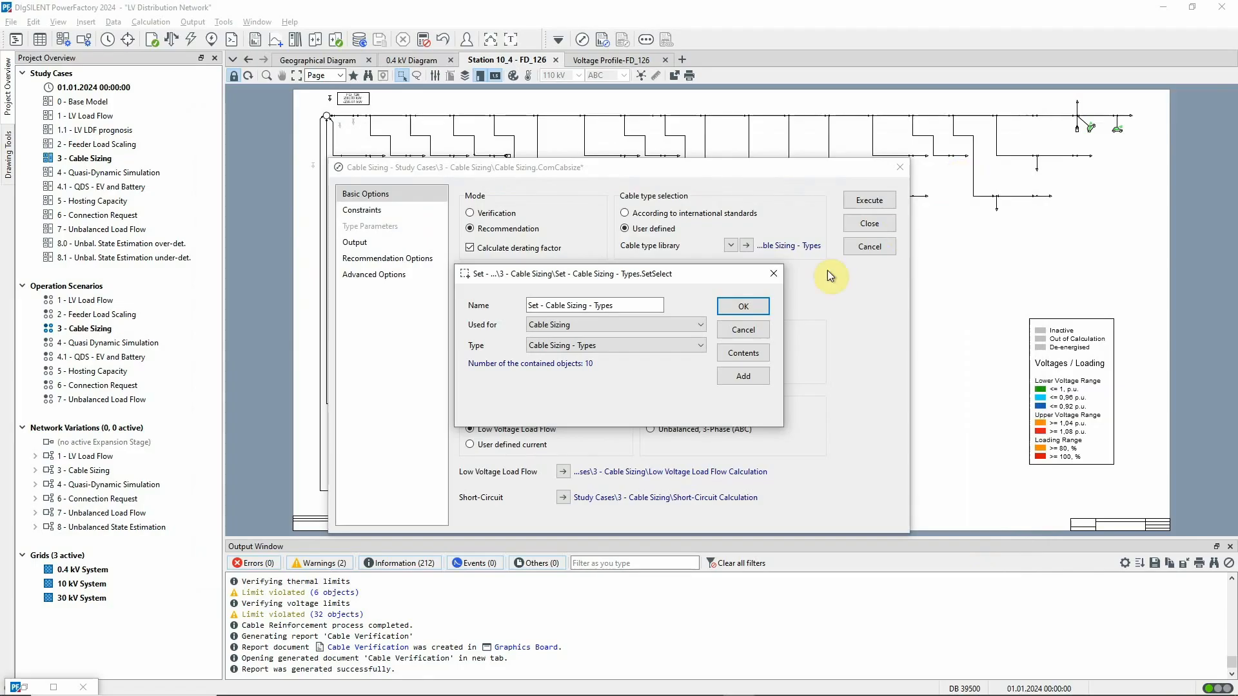
left_click(726, 331)
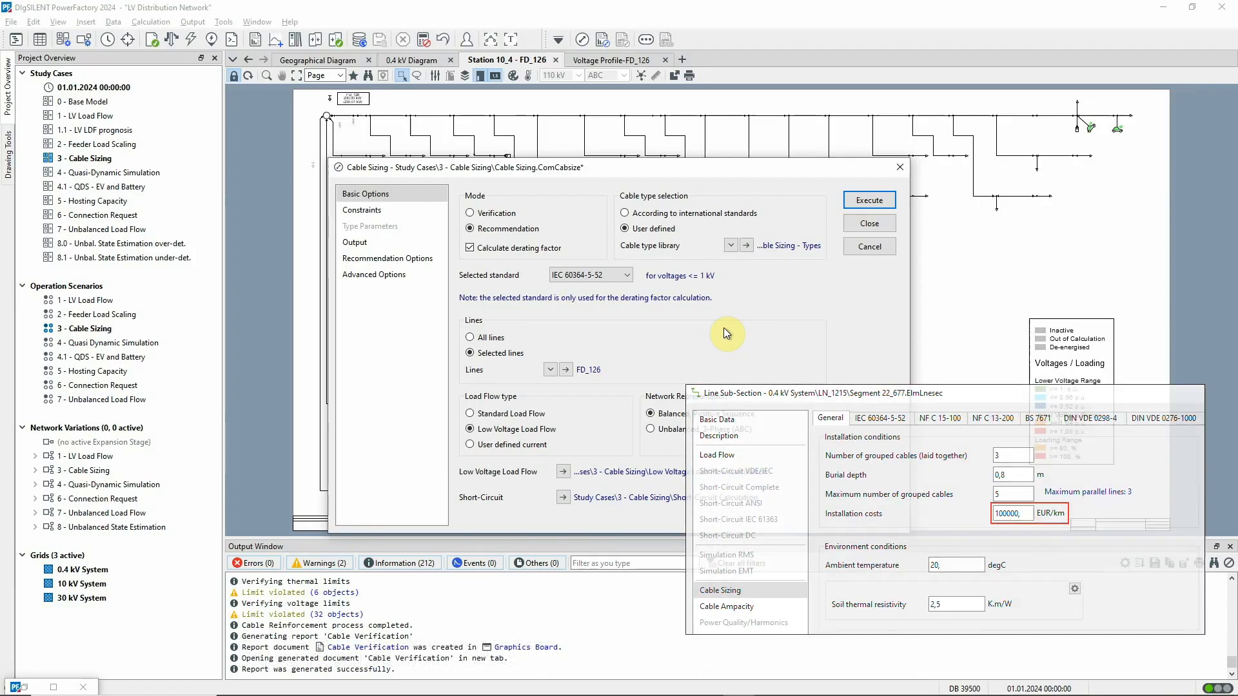
Execute the Cable Sizing recommendation for FD_126 after checking the constraints, parallel line options and output modifications.
left_click(416, 212)
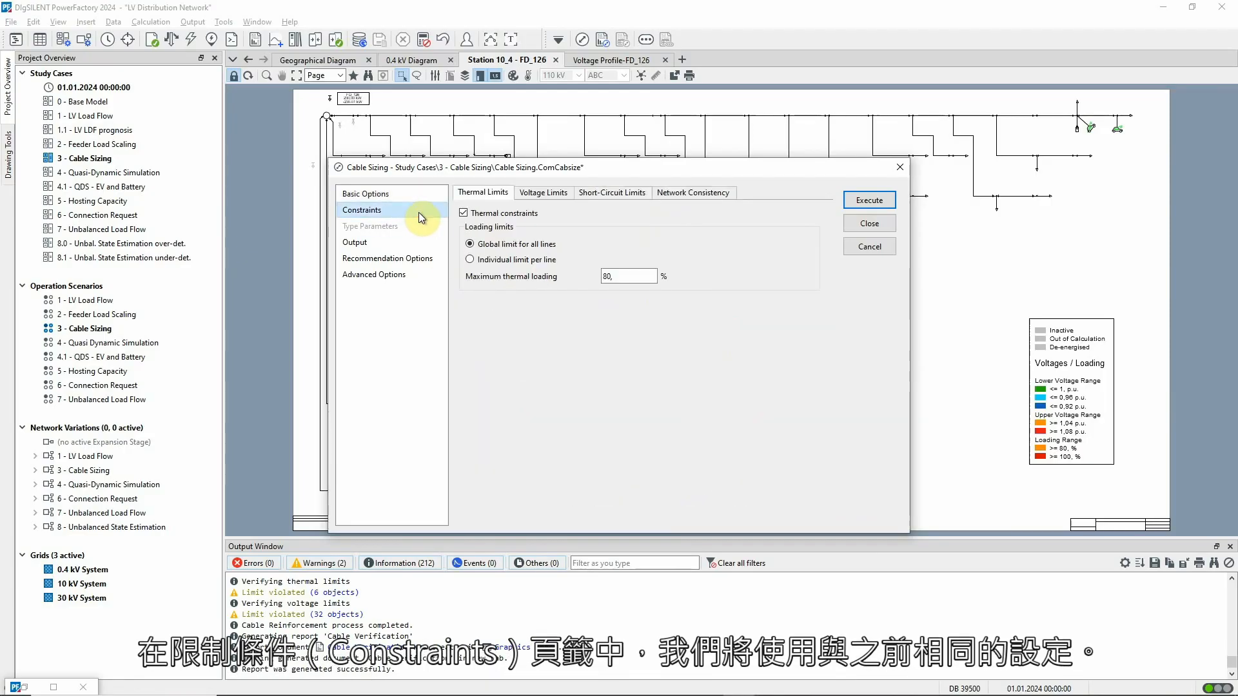
left_click(535, 193)
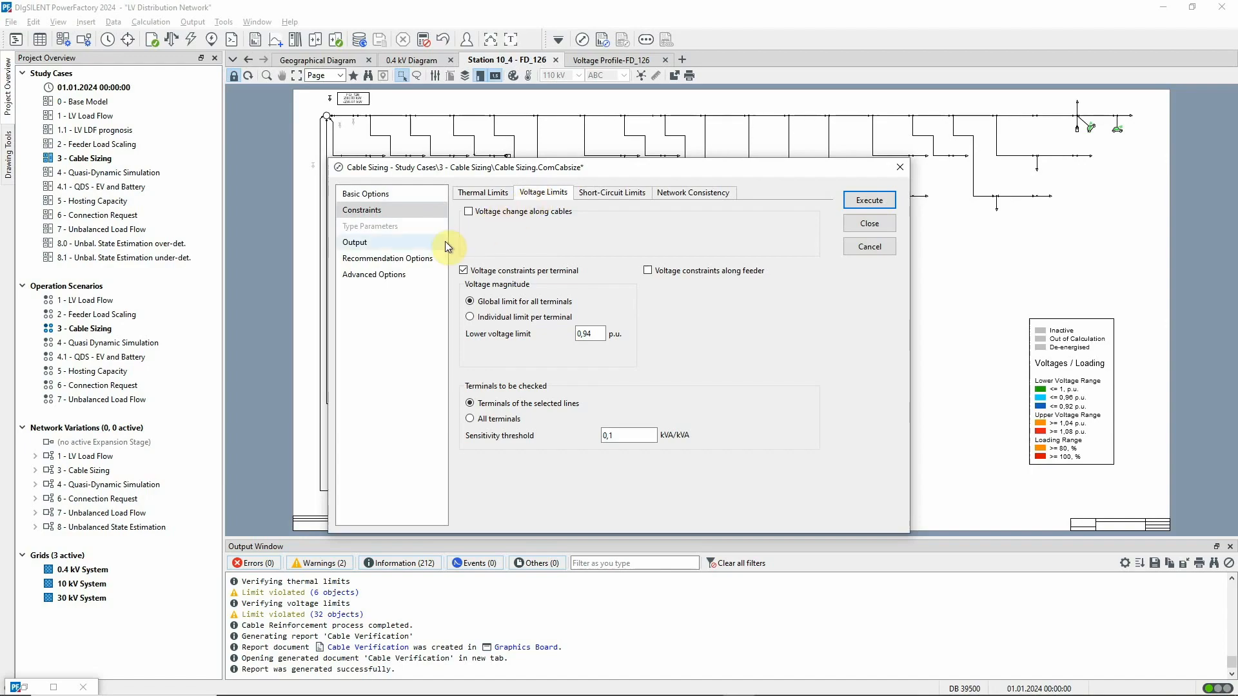
left_click(414, 258)
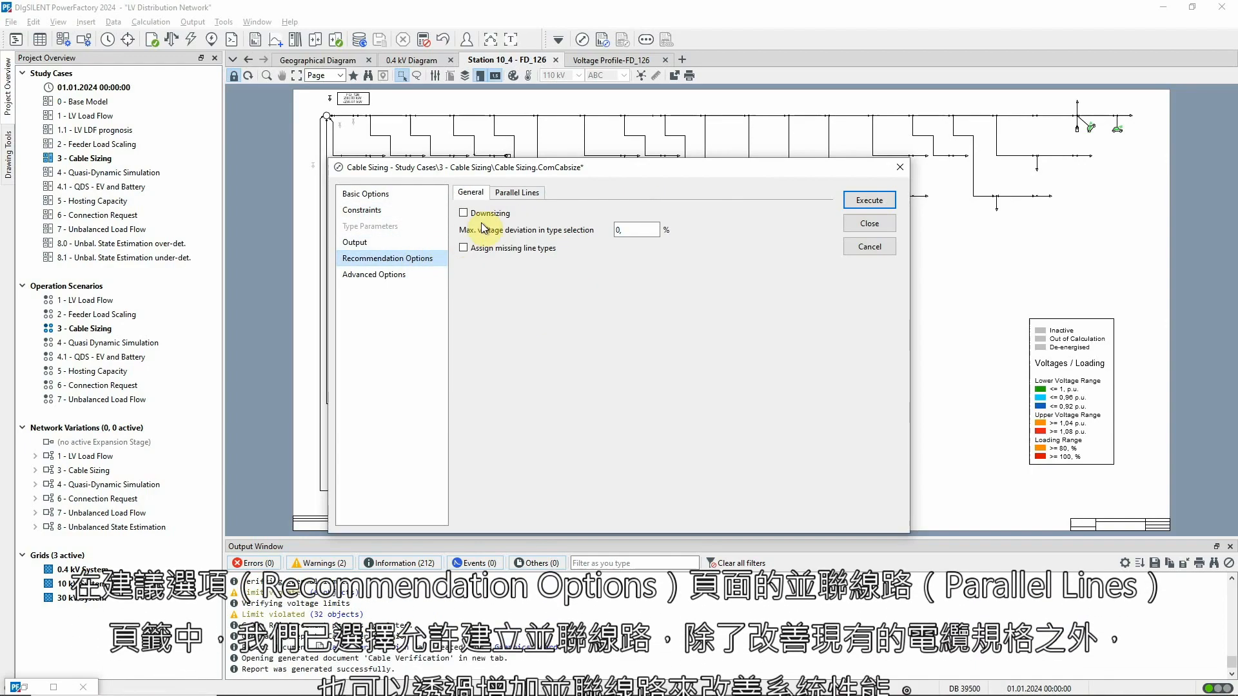
left_click(517, 192)
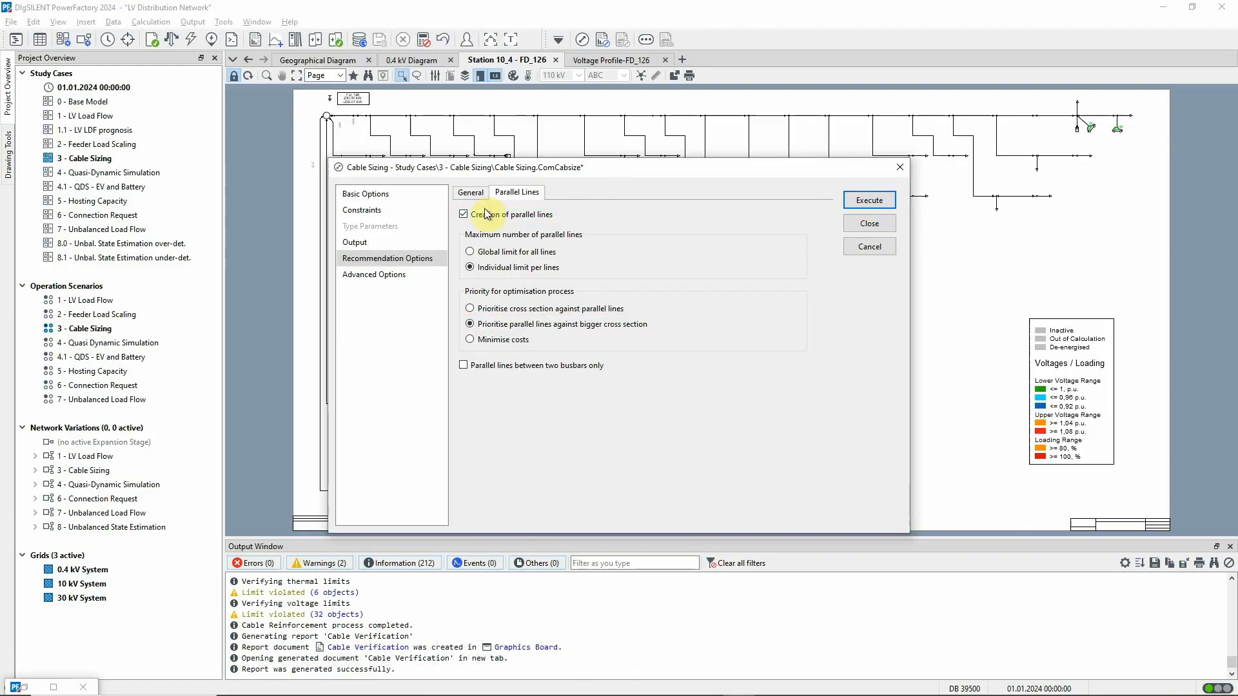
left_click(404, 242)
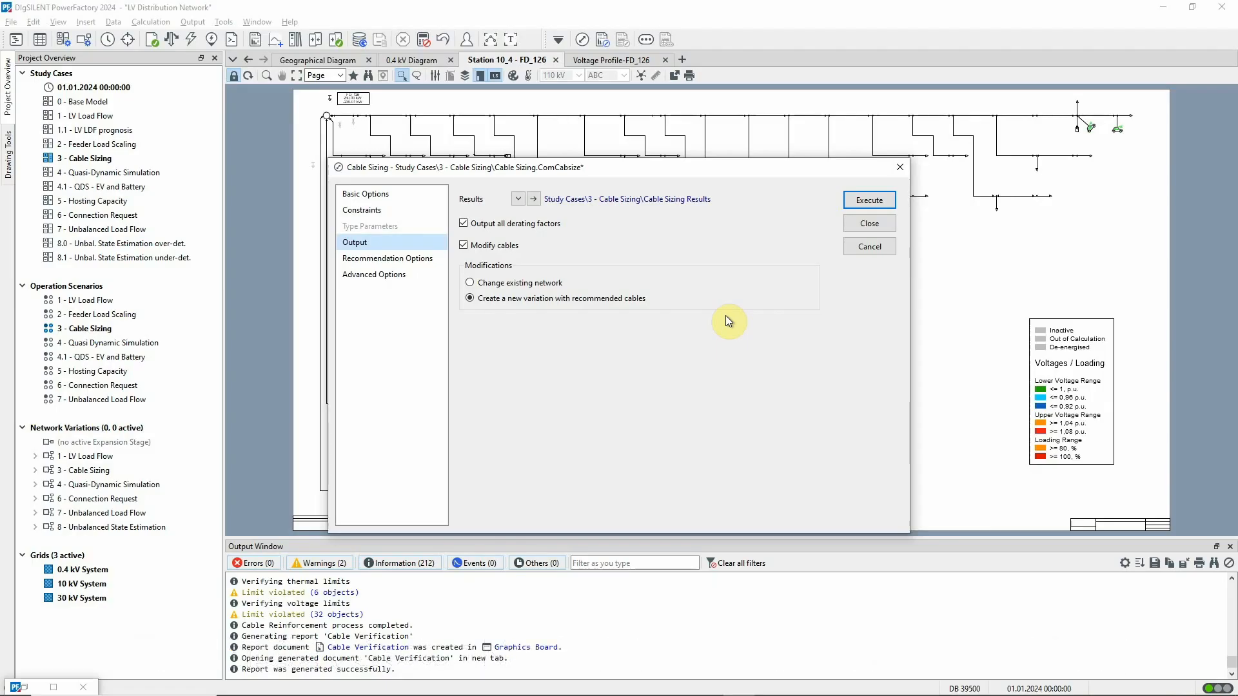
left_click(850, 200)
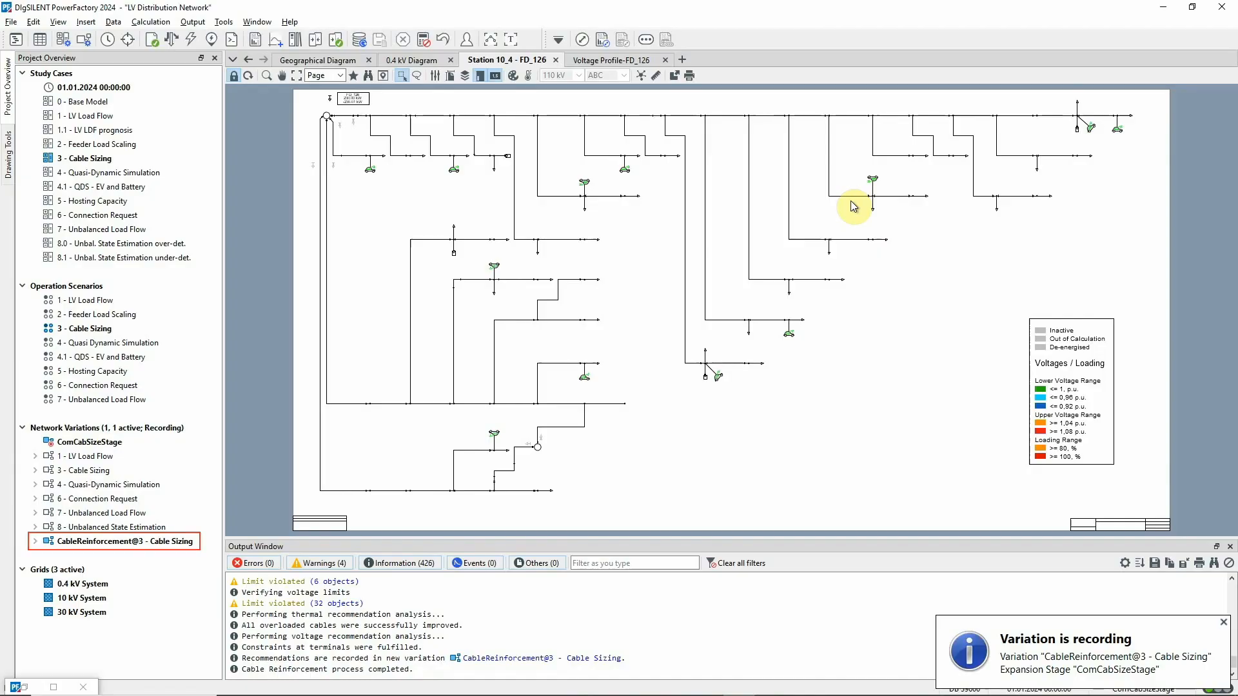
Generate the merged Cable Sizing Report containing Cable Verification for Recommendation and Cable Recommendation.
left_click(604, 41)
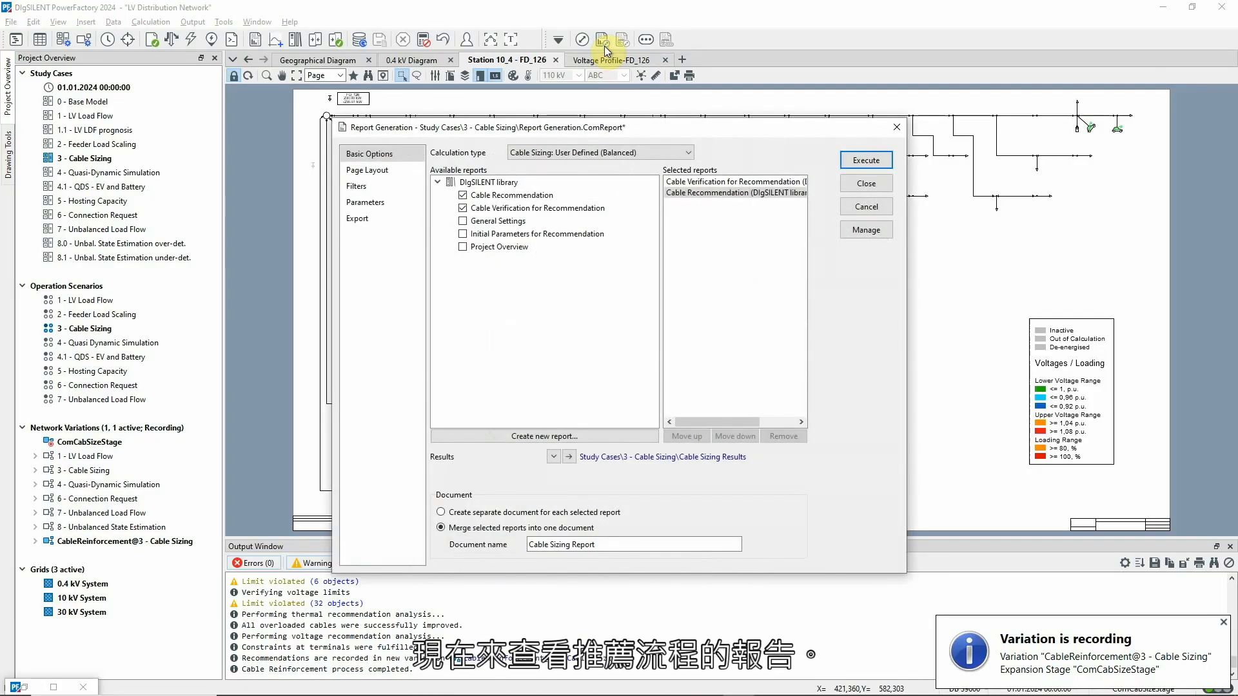
left_click(850, 161)
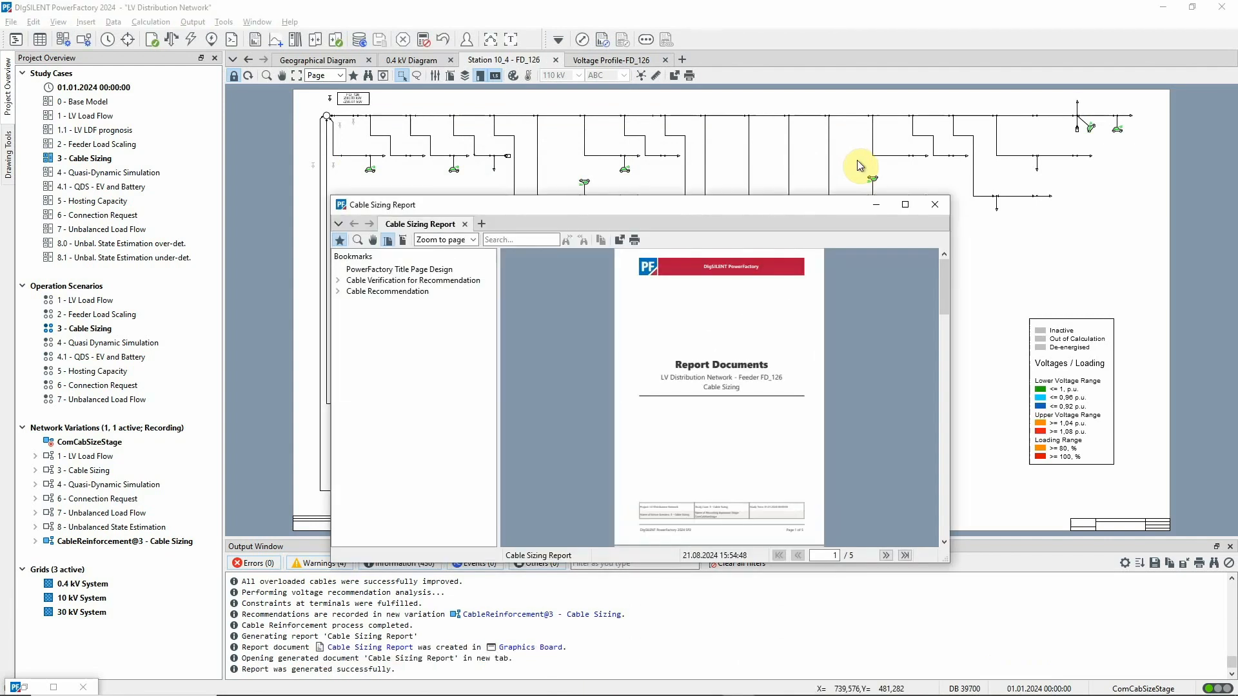
Review the maximized Cable Sizing Report from the thermal and voltage verification through the cable recommendations and reinforcement cost, then close it.
double_click(903, 202)
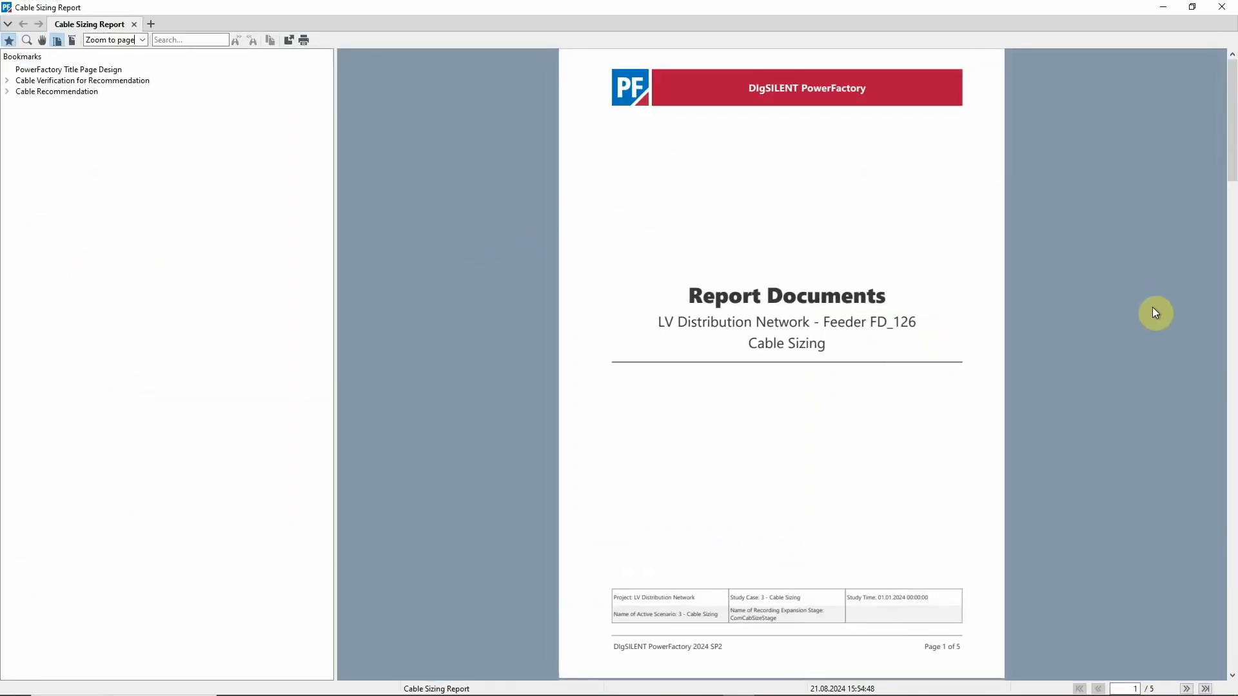
left_click(1230, 358)
left_click(1231, 358)
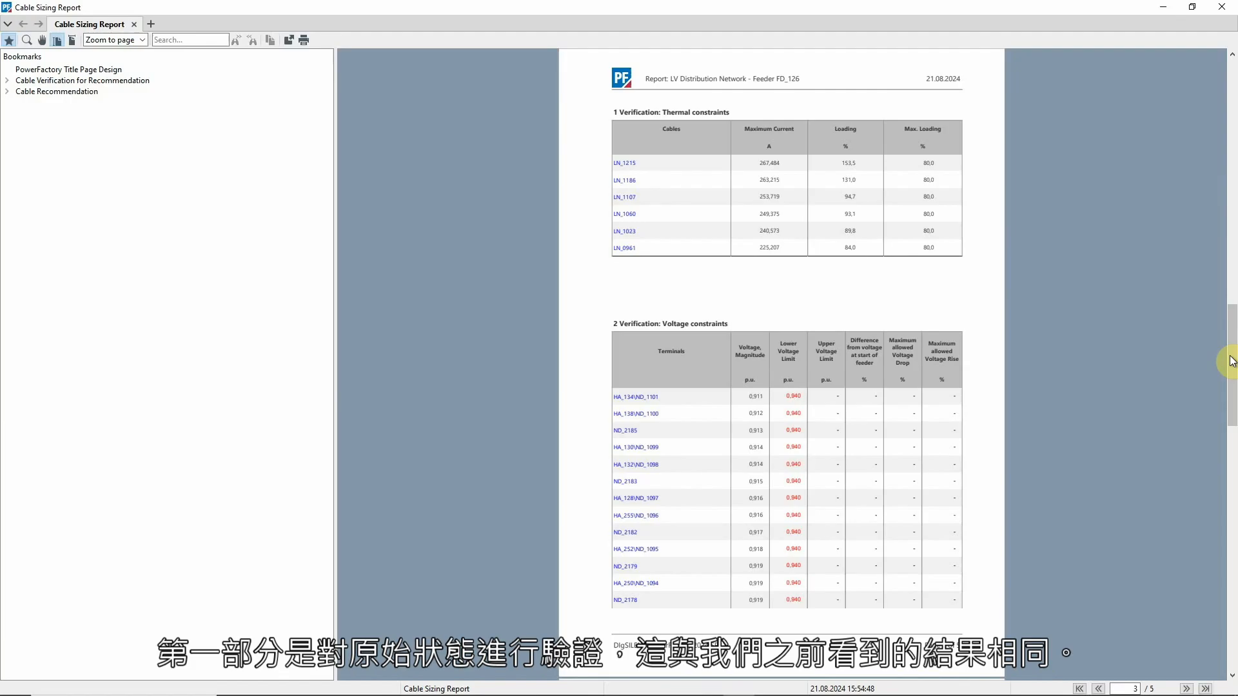
left_click(1232, 468)
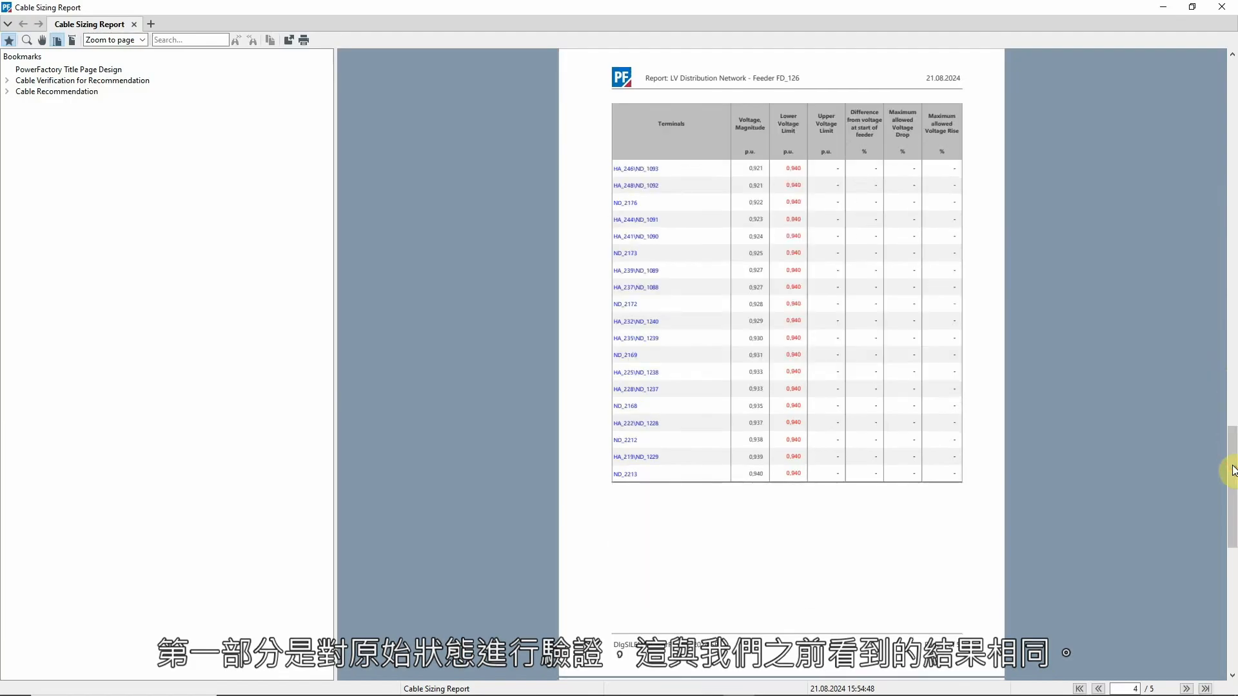
left_click(1232, 566)
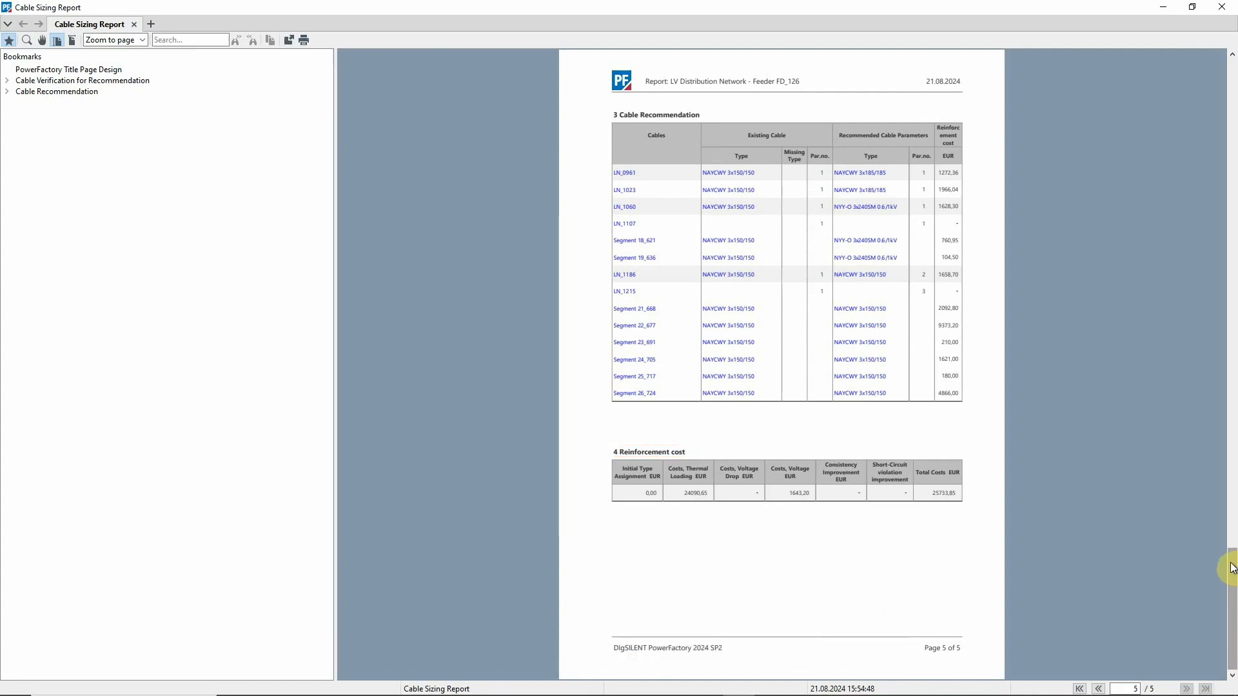
left_click(1223, 13)
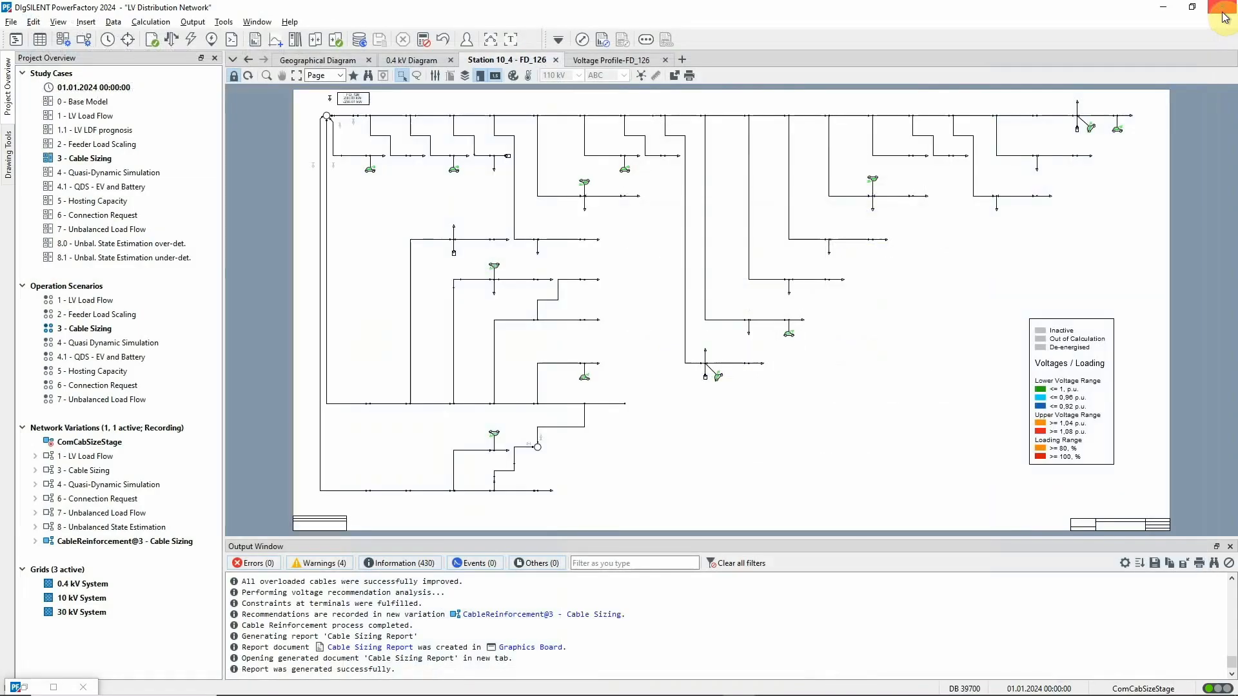
Open the Voltage Profile-FD_126 plot to check the feeder's voltages with the cable reinforcement variation active.
left_click(612, 60)
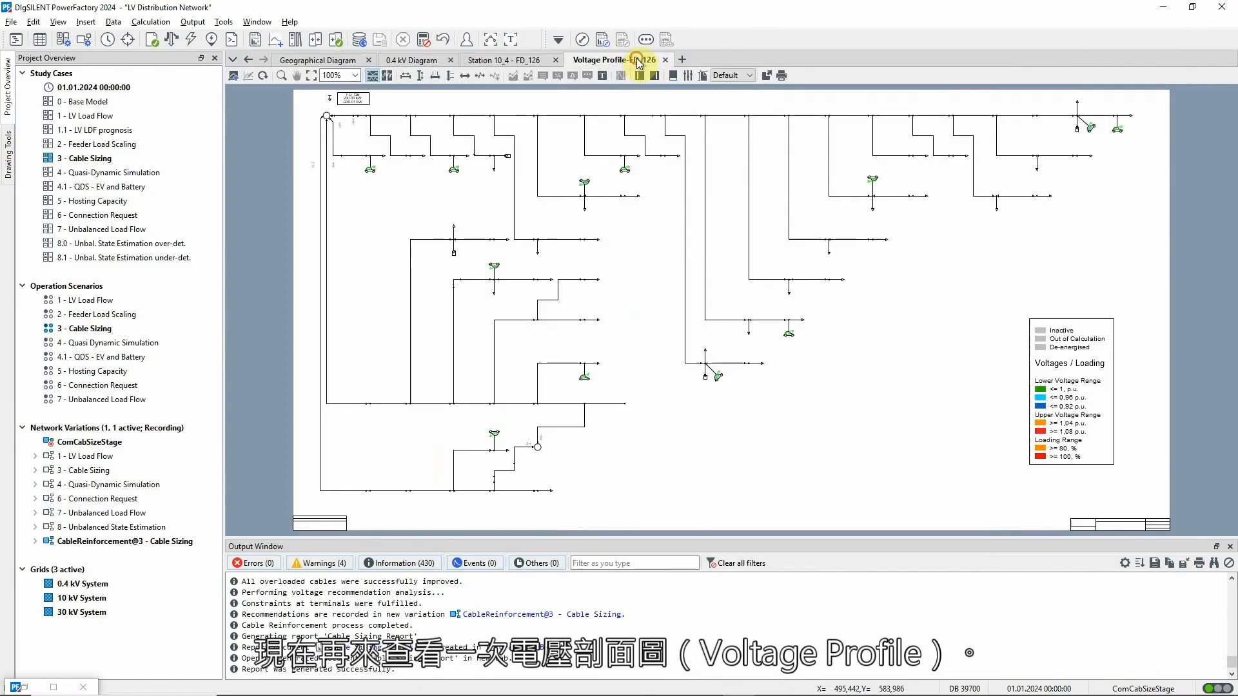